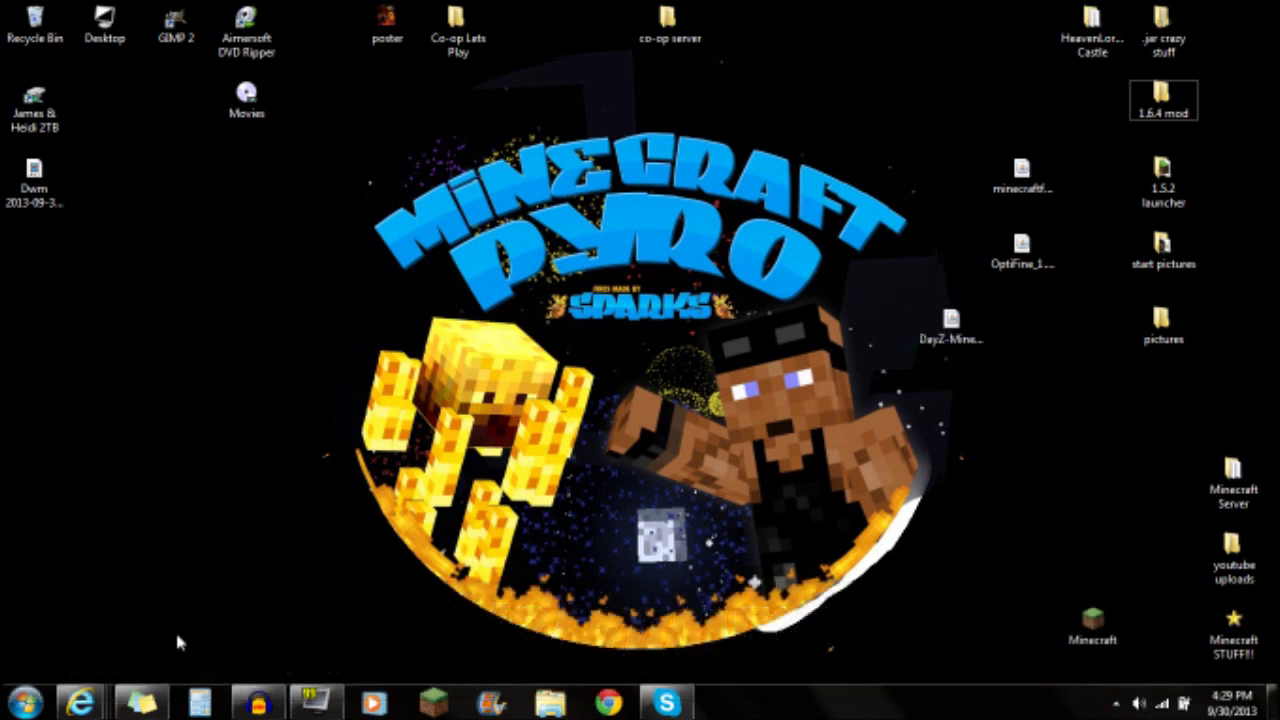
- Review the OptiFine forum topic's HD C5 preview for Minecraft 1.6.4, then minimize the browser
mouse_move(80, 702)
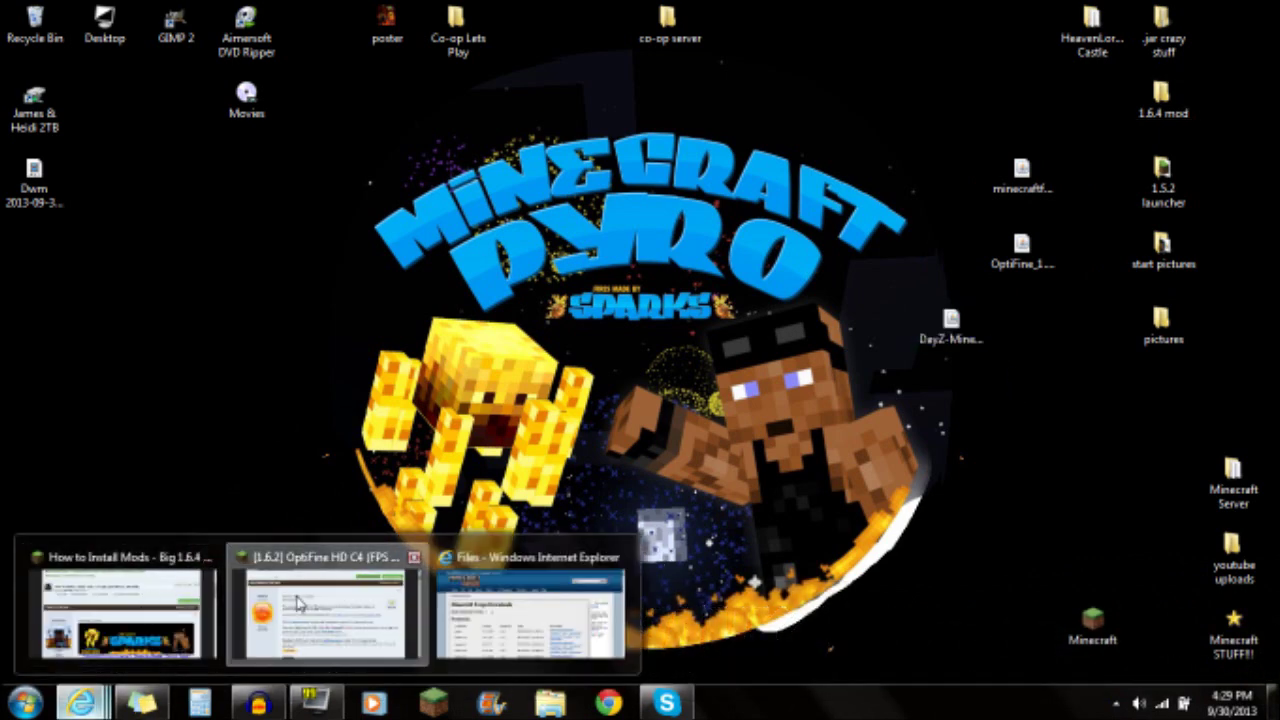
click(300, 610)
scroll(640, 380, up, 1)
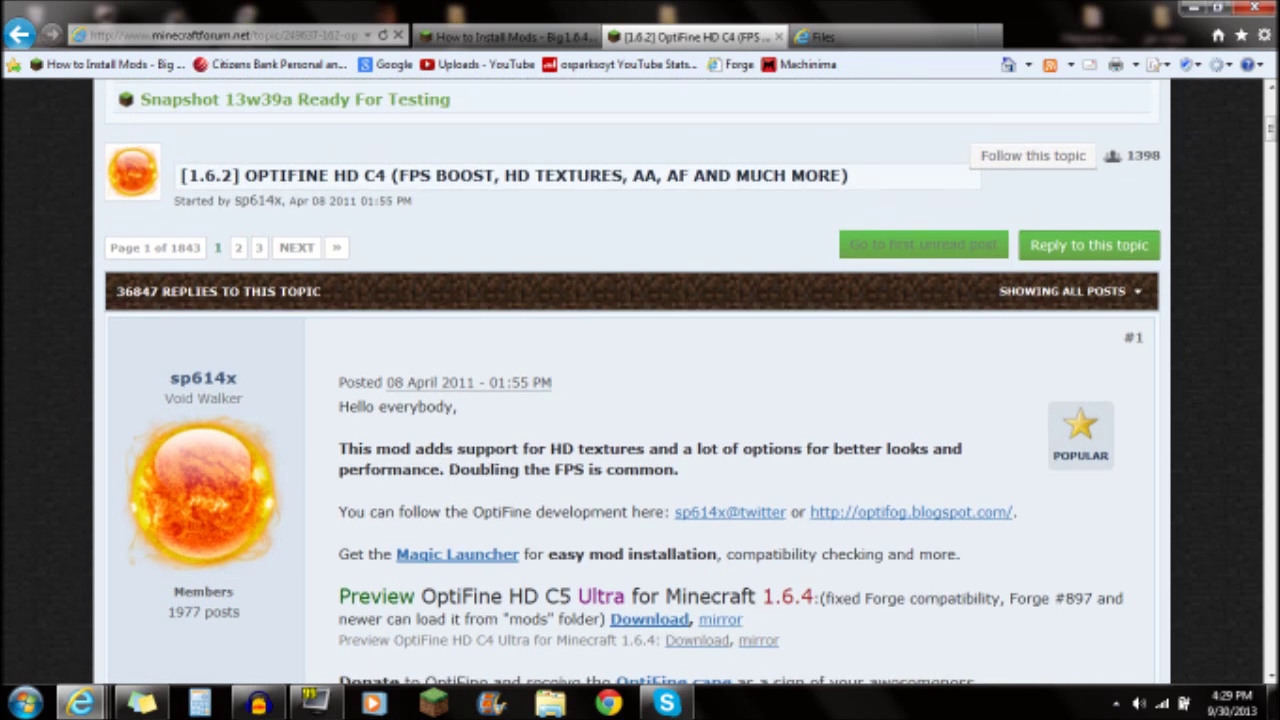
scroll(515, 405, down, 1)
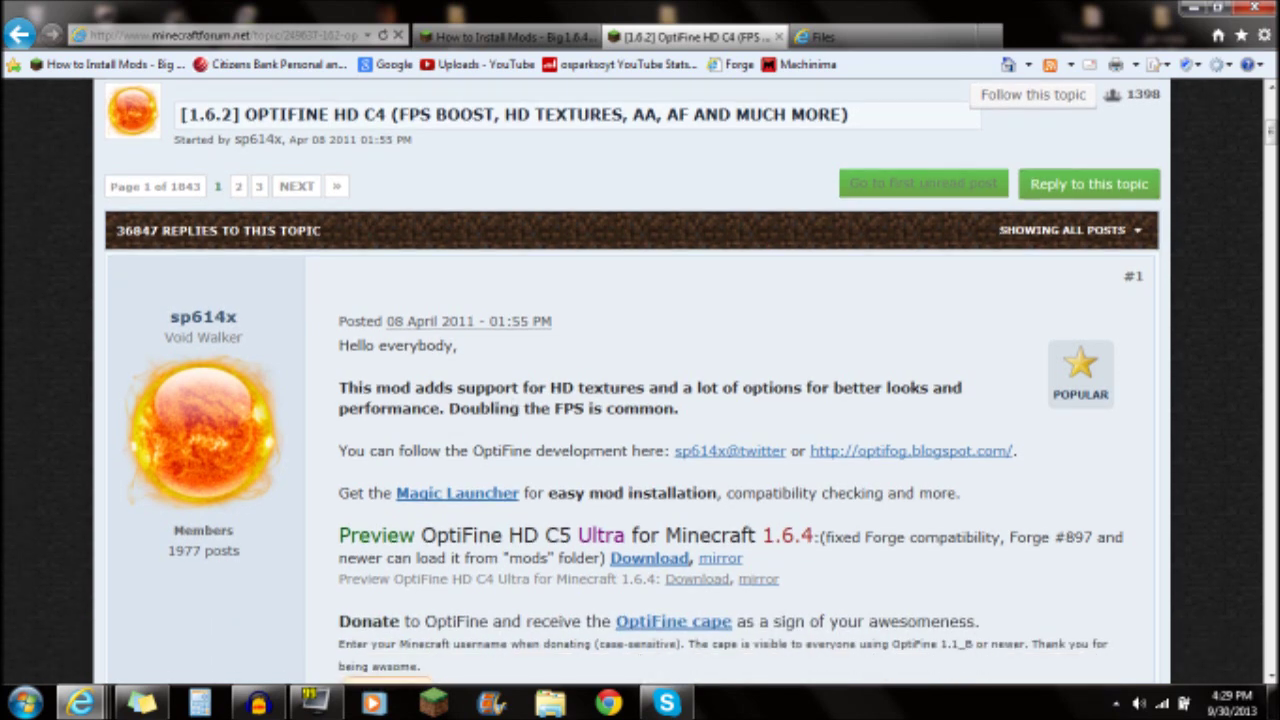
scroll(575, 396, down, 2)
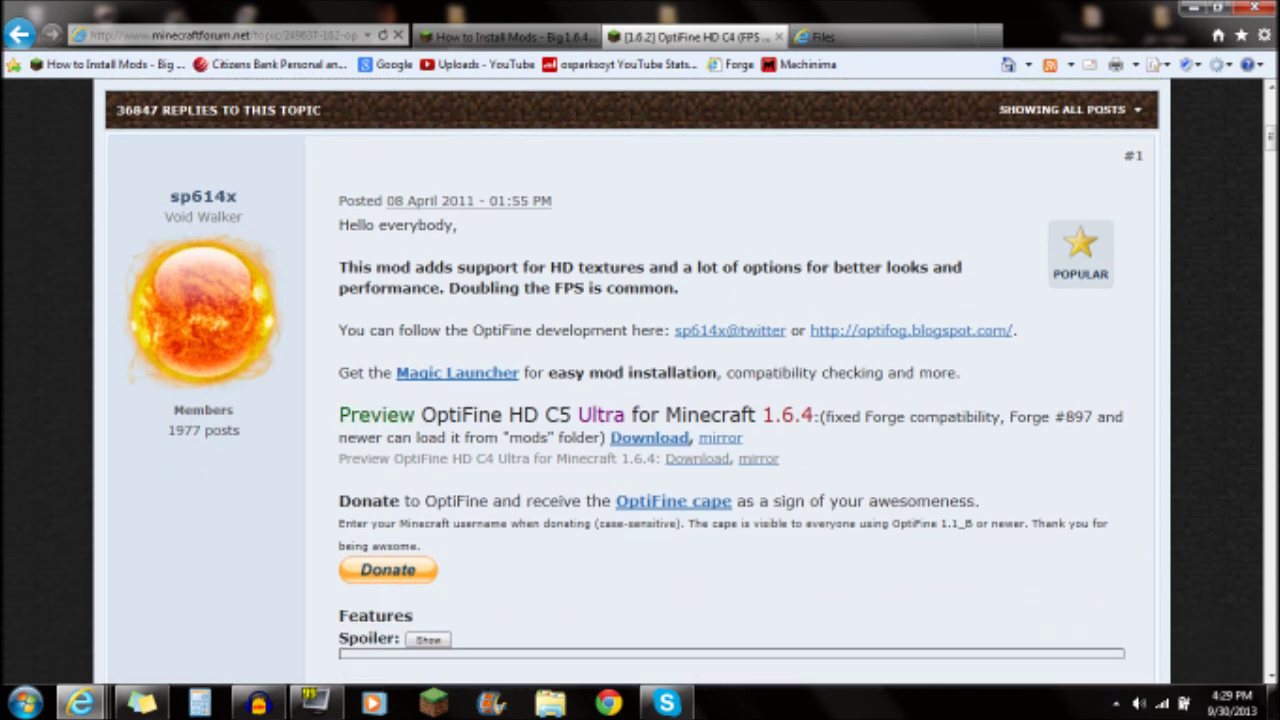
drag(814, 416, 766, 418)
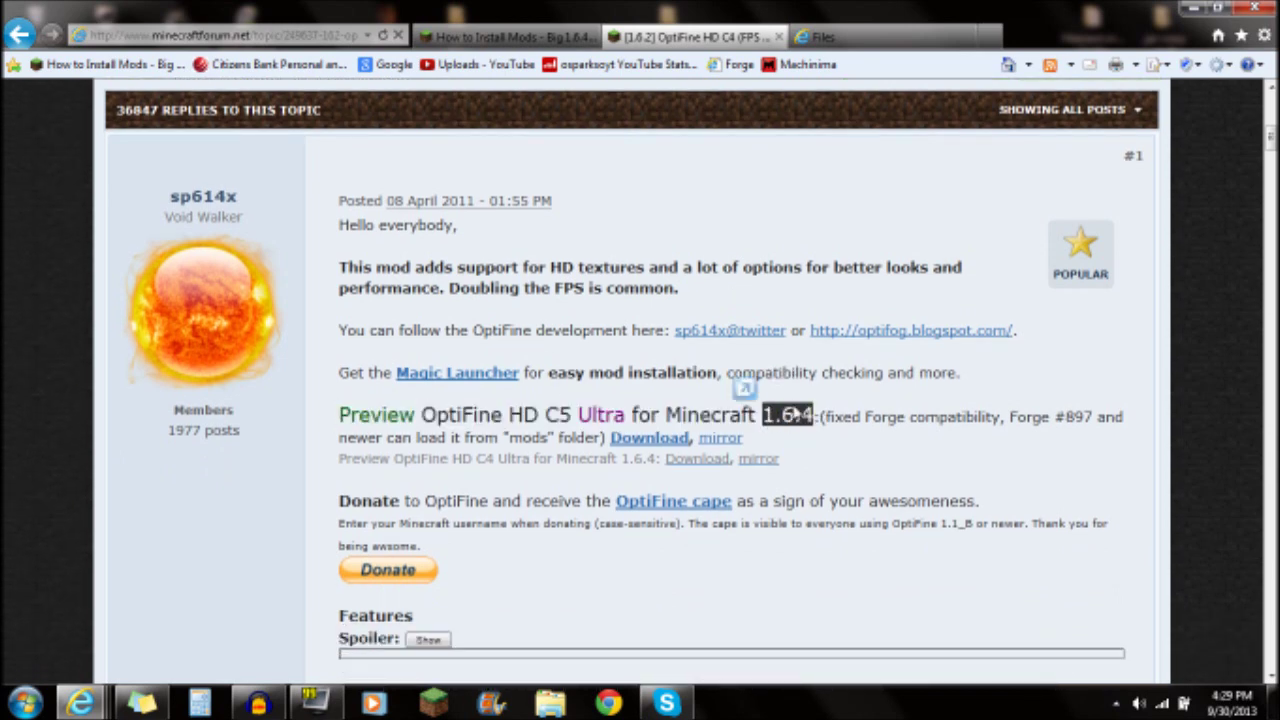
scroll(795, 414, down, 1)
scroll(797, 414, down, 1)
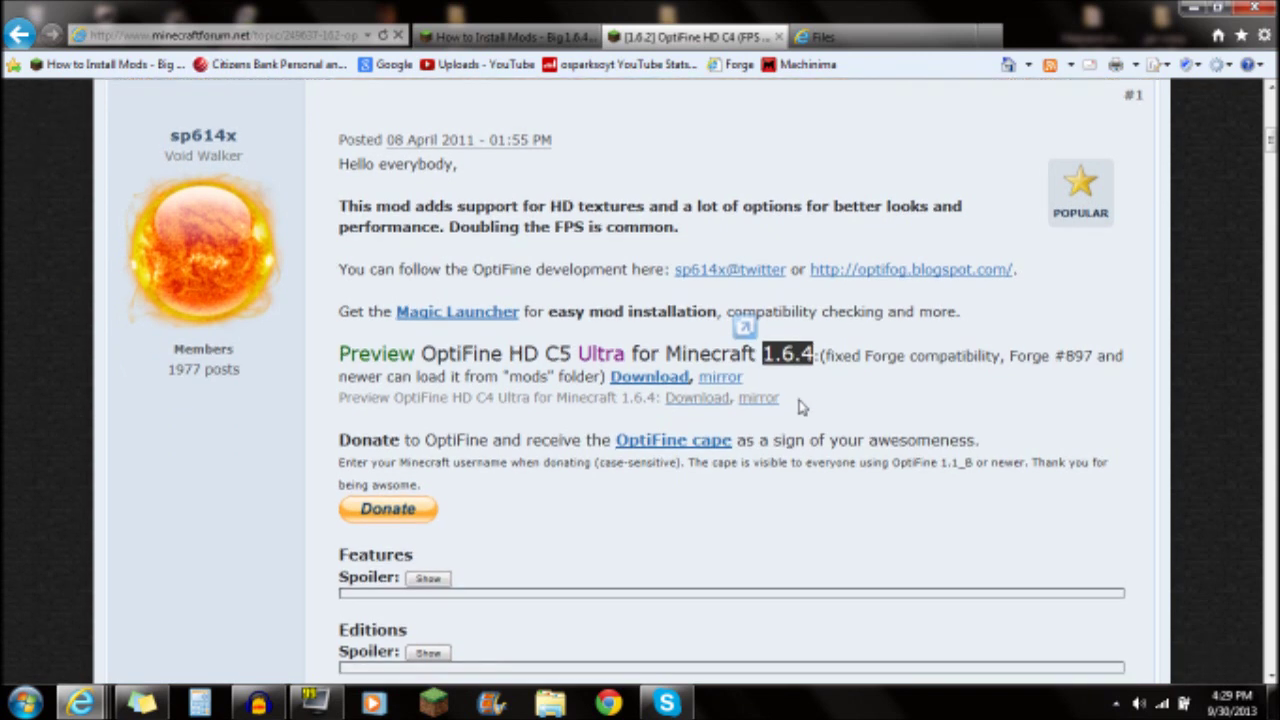
click(800, 409)
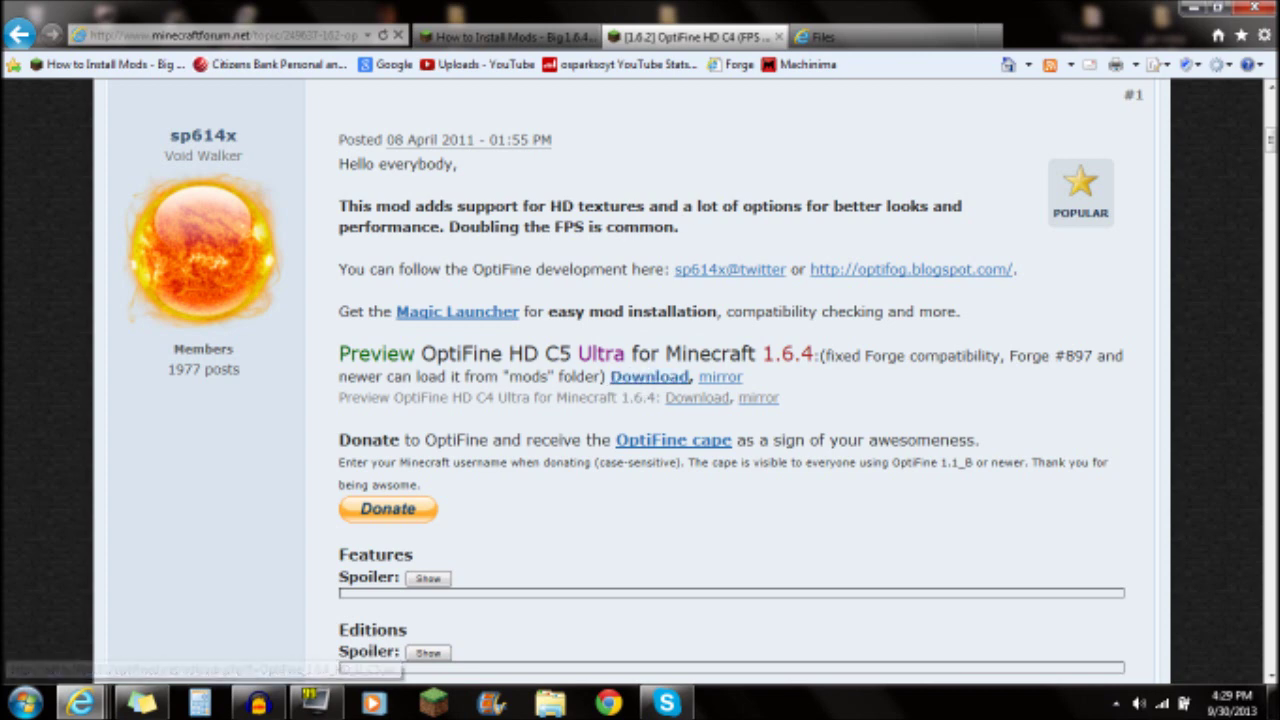
click(1193, 7)
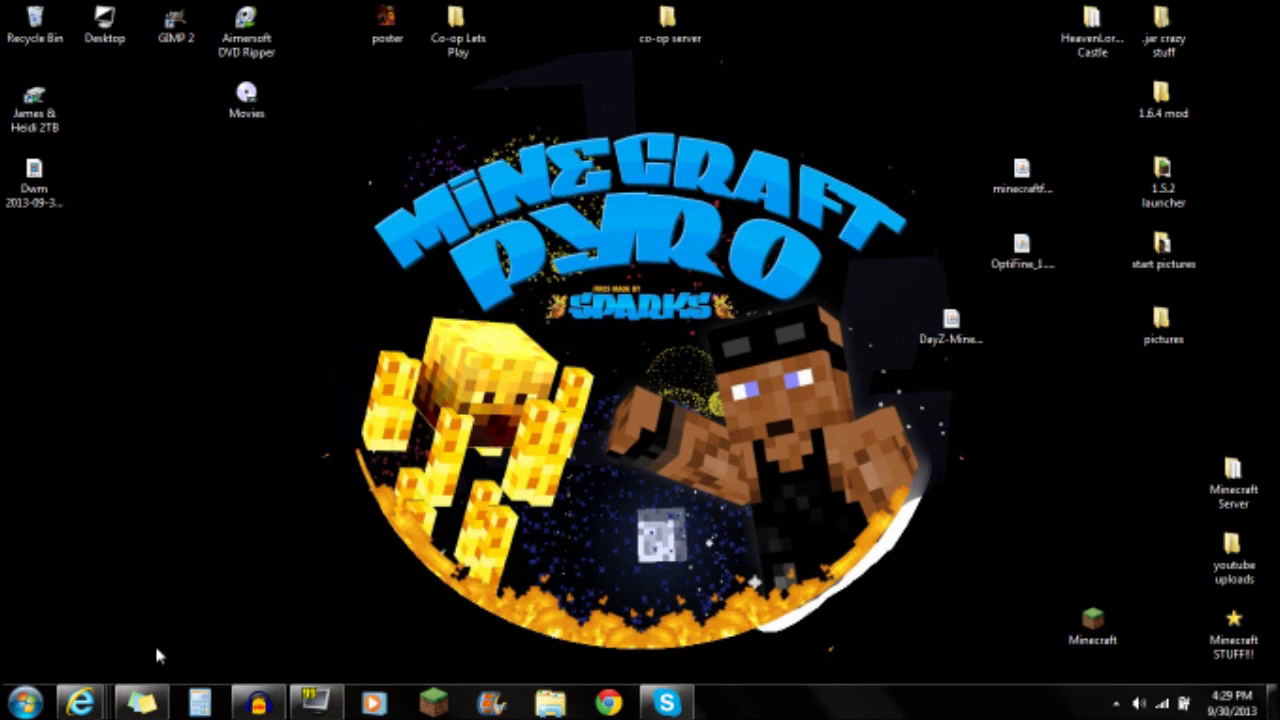
- Locate the Forge Recommended-1.6.4 row, version 9.11.0.884, then minimize Internet Explorer
mouse_move(84, 700)
click(531, 612)
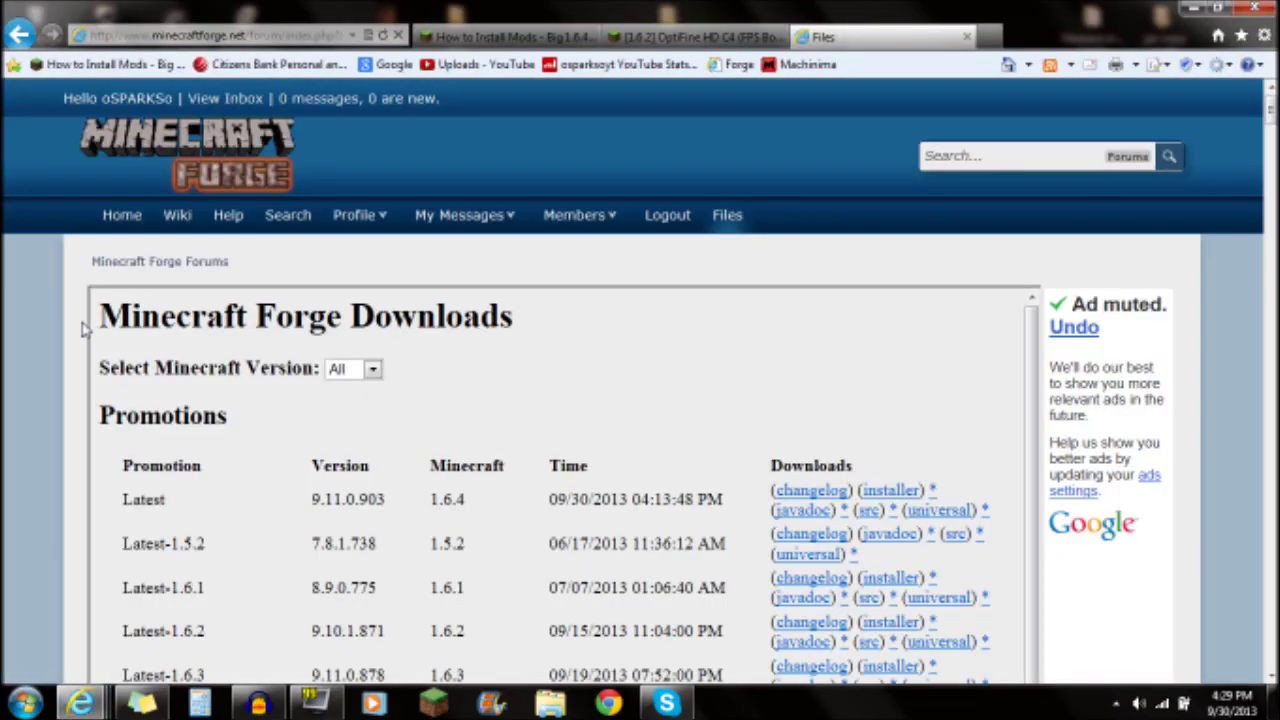
scroll(84, 333, down, 5)
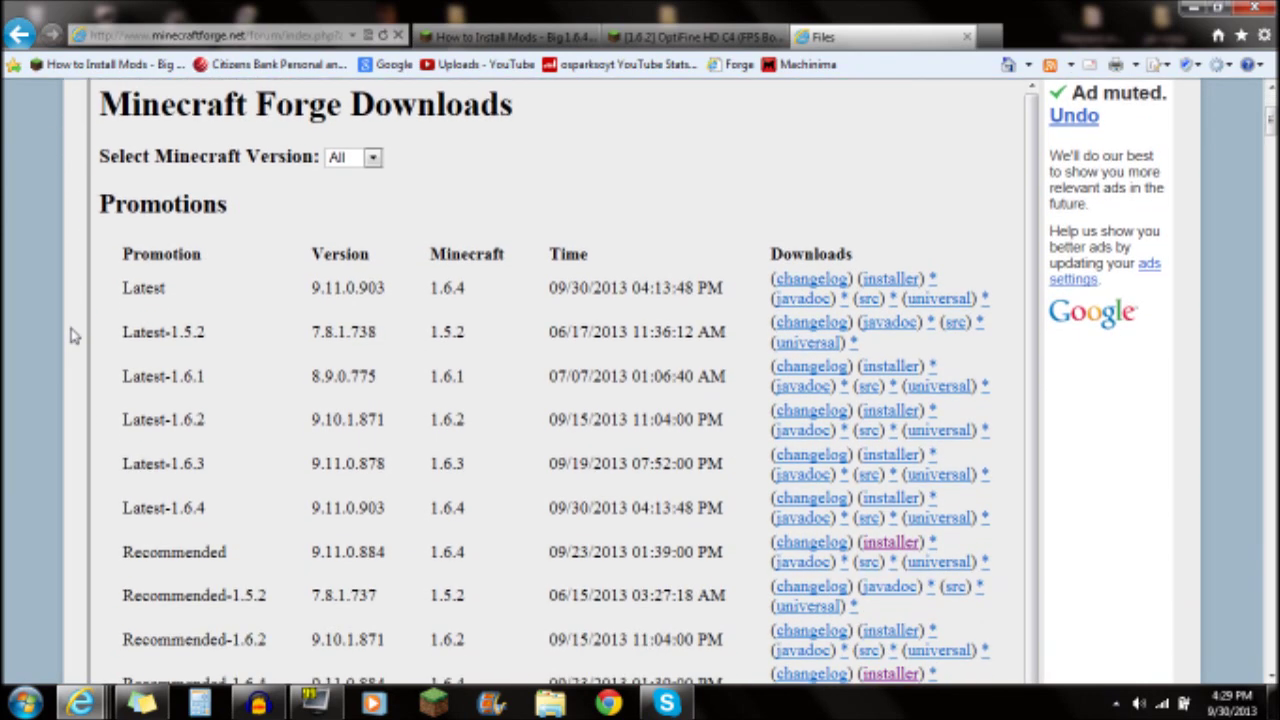
drag(122, 441, 287, 452)
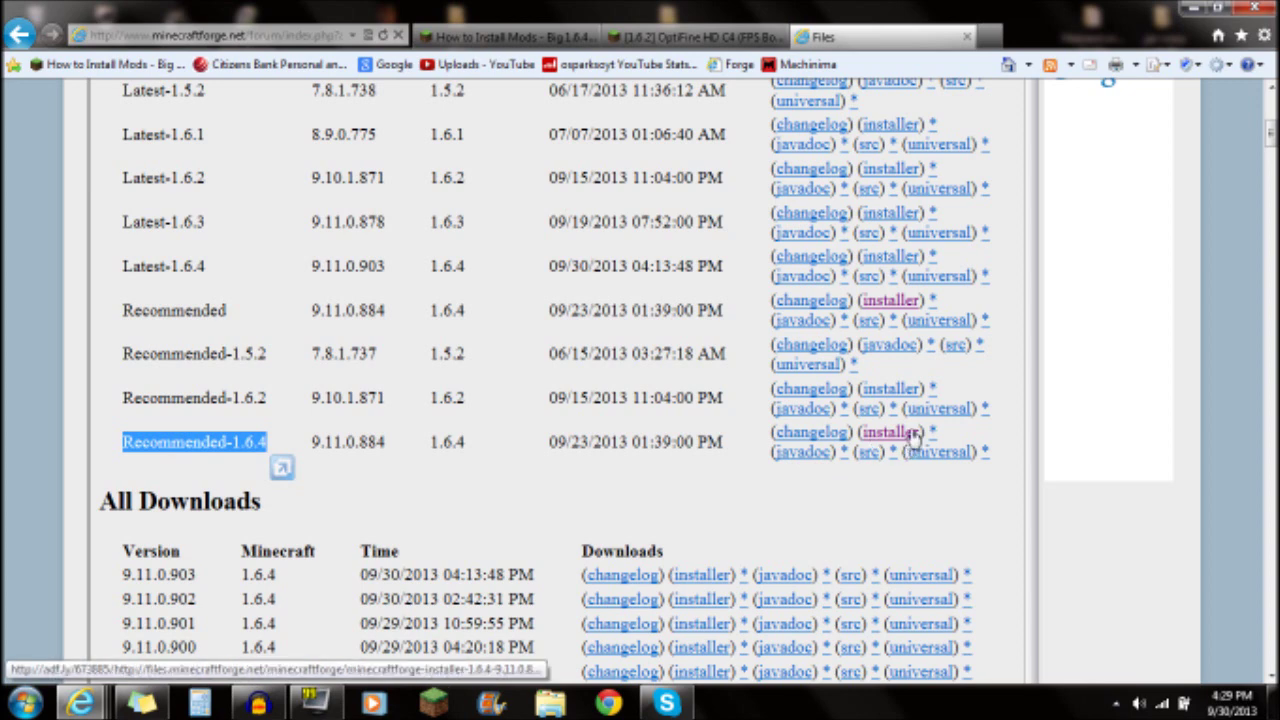
drag(466, 449, 441, 443)
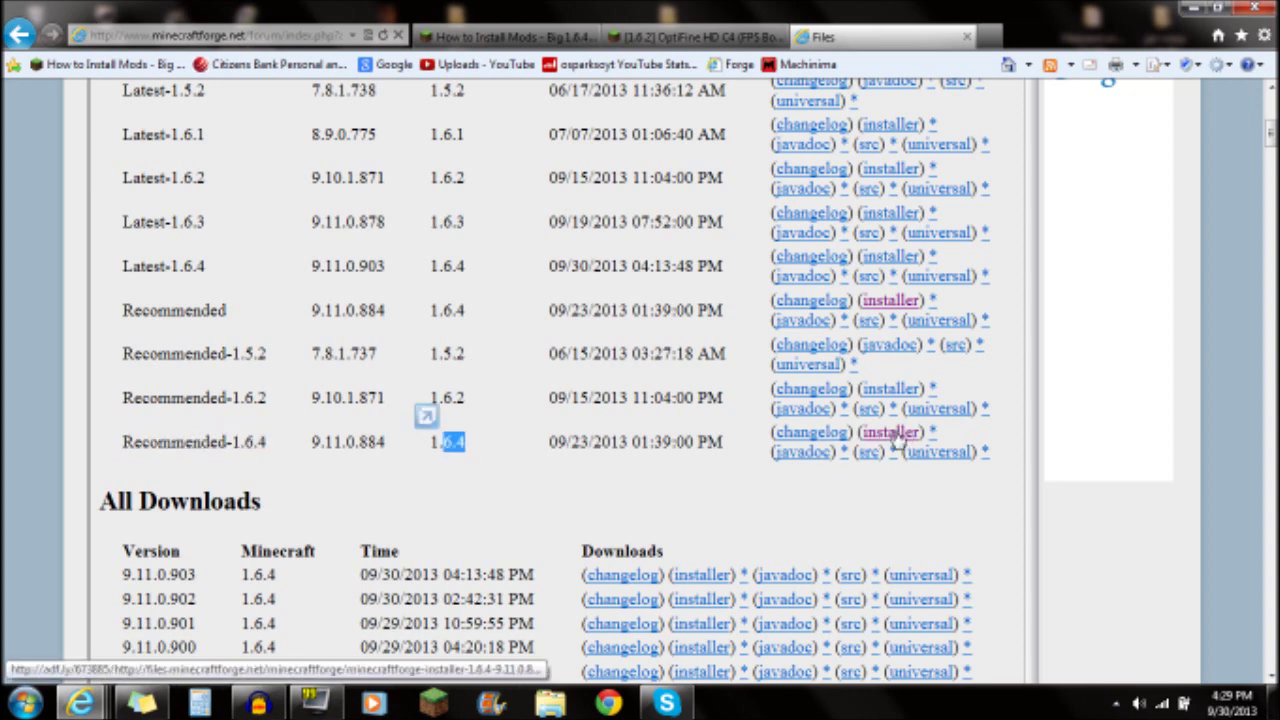
click(1197, 8)
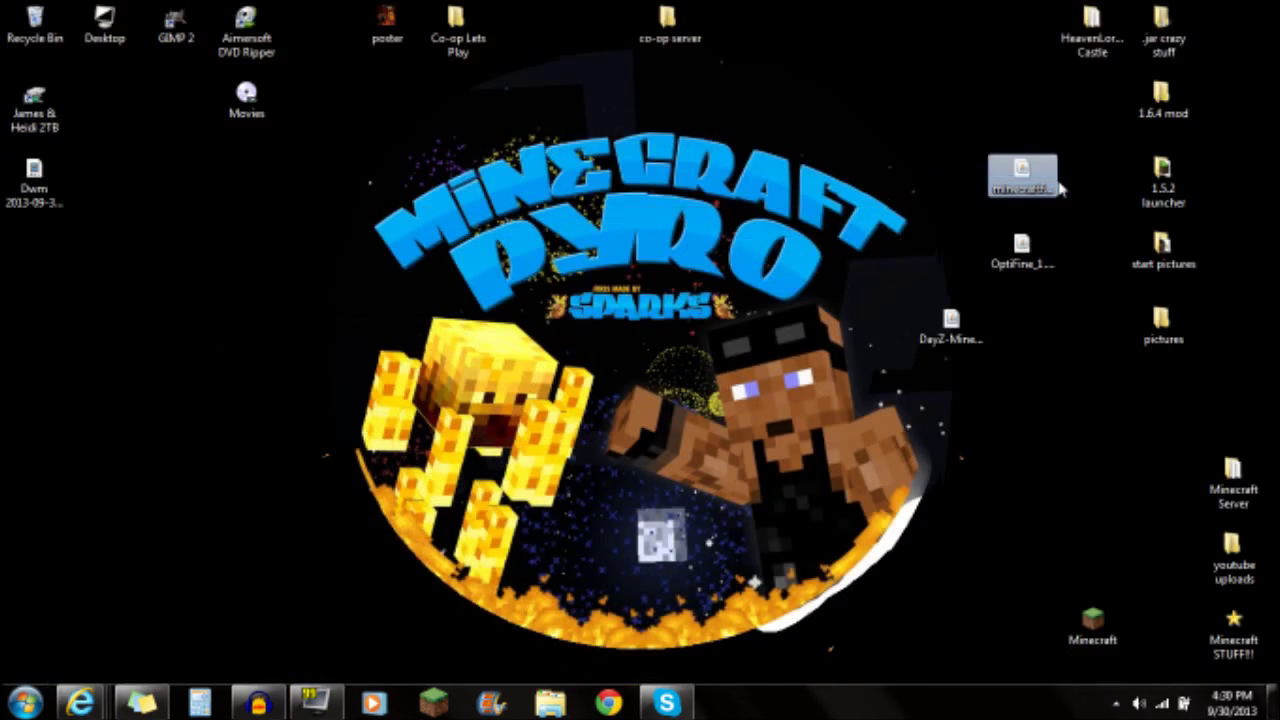
drag(991, 137, 1046, 280)
click(1046, 339)
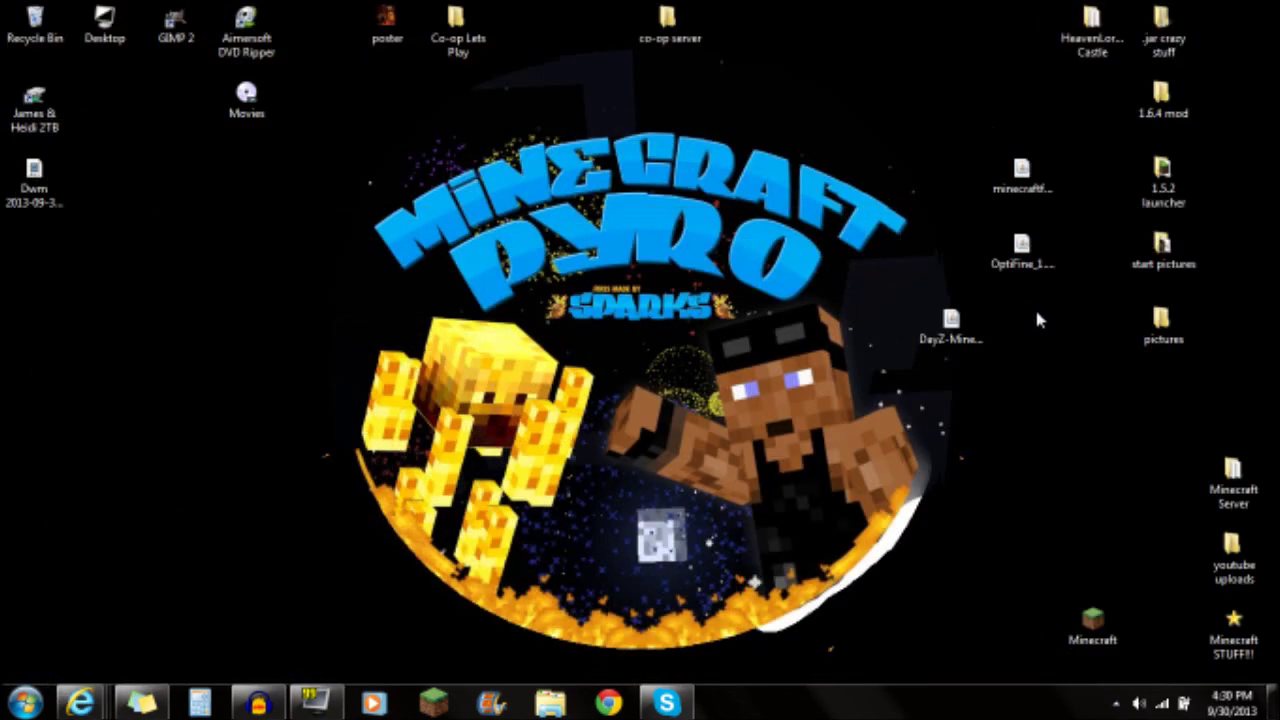
drag(990, 310, 872, 366)
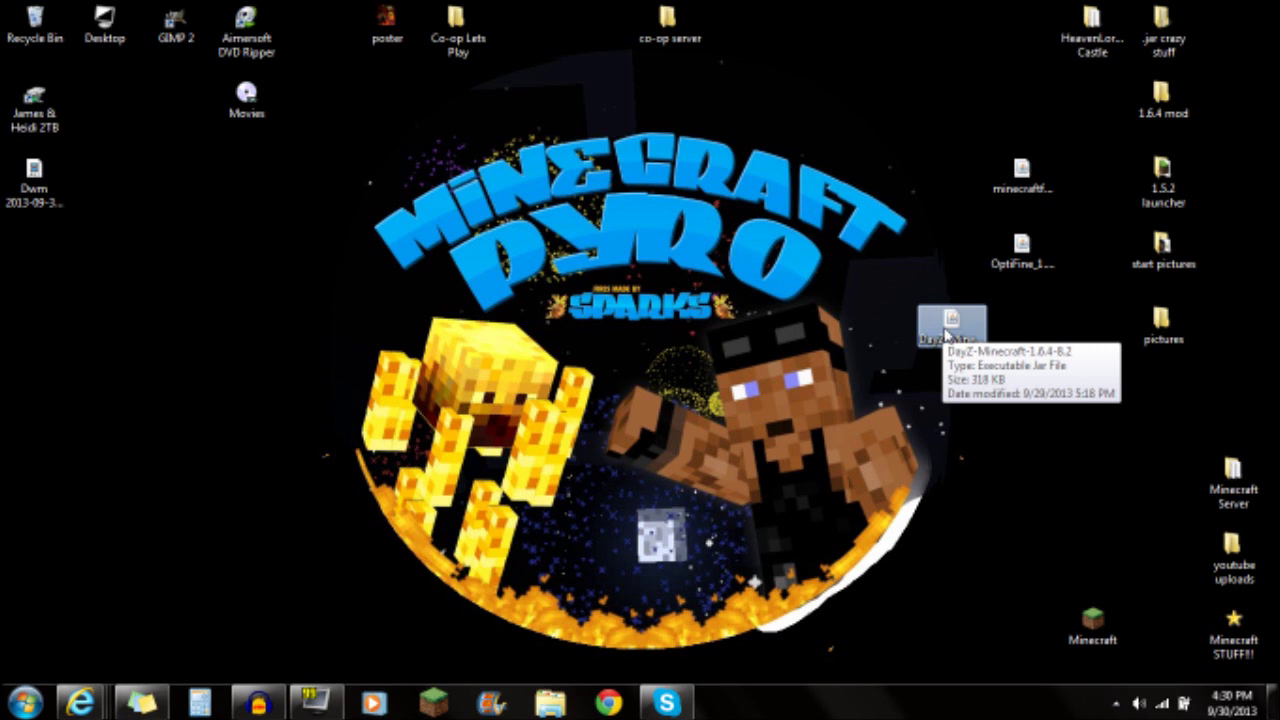
drag(992, 138, 1040, 338)
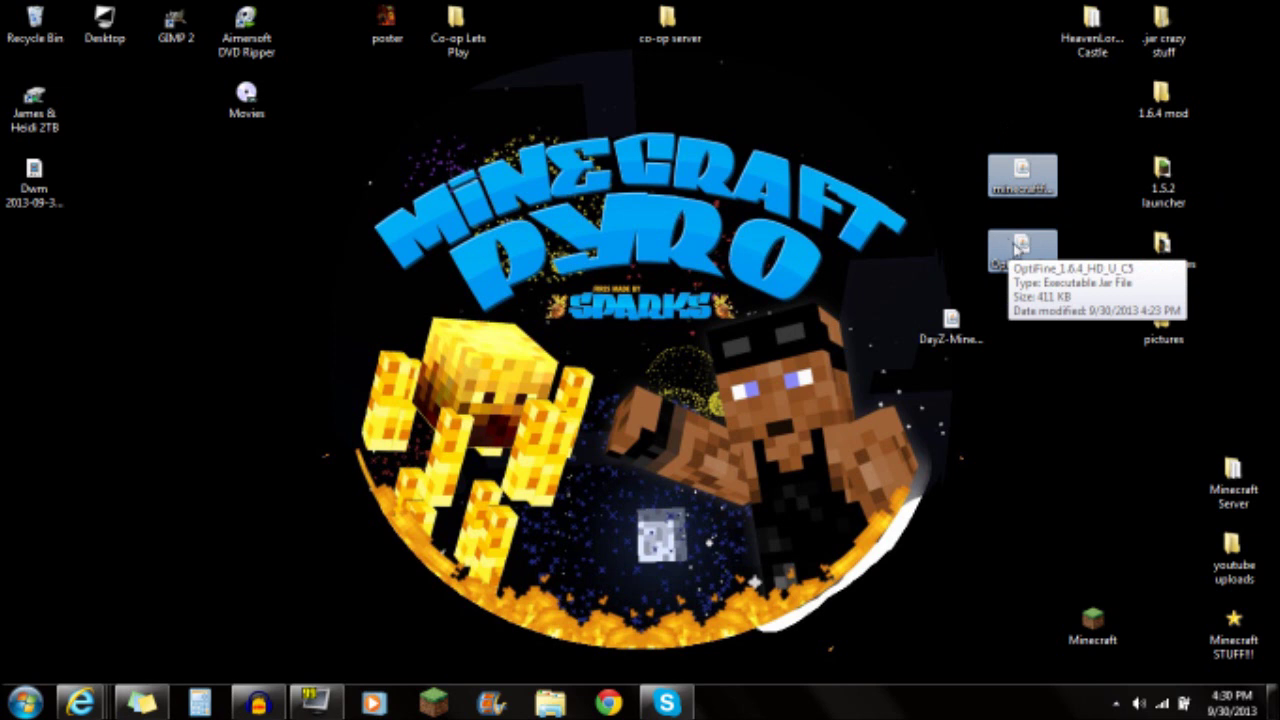
click(950, 250)
click(950, 325)
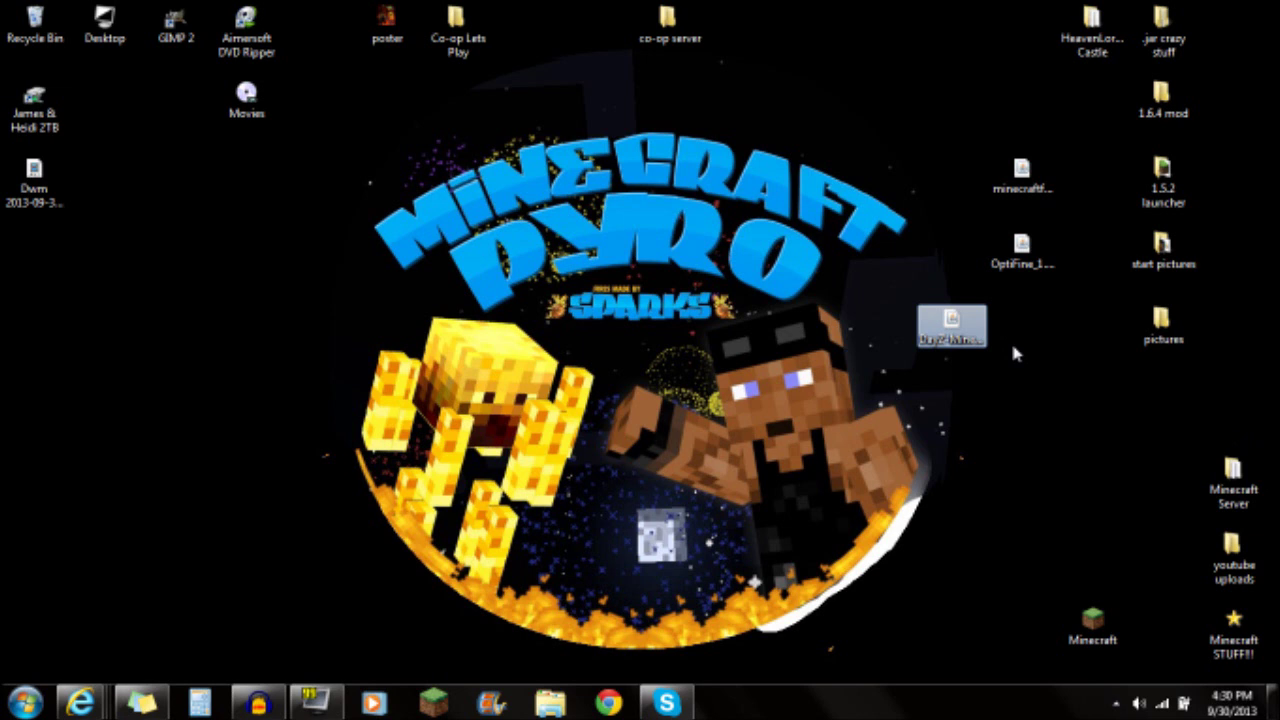
click(1020, 338)
- Run the Forge 9.11.0.884 installer and install the client profile into the launcher
click(1020, 170)
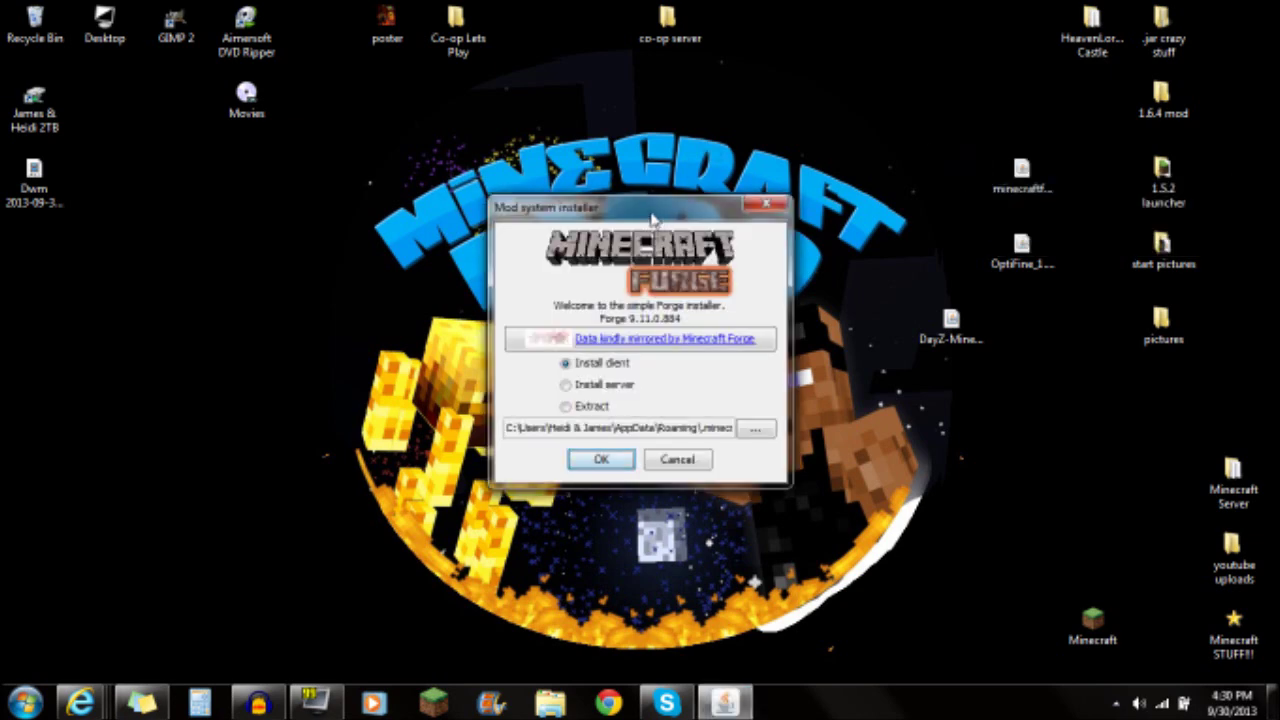
drag(655, 222, 605, 181)
click(555, 412)
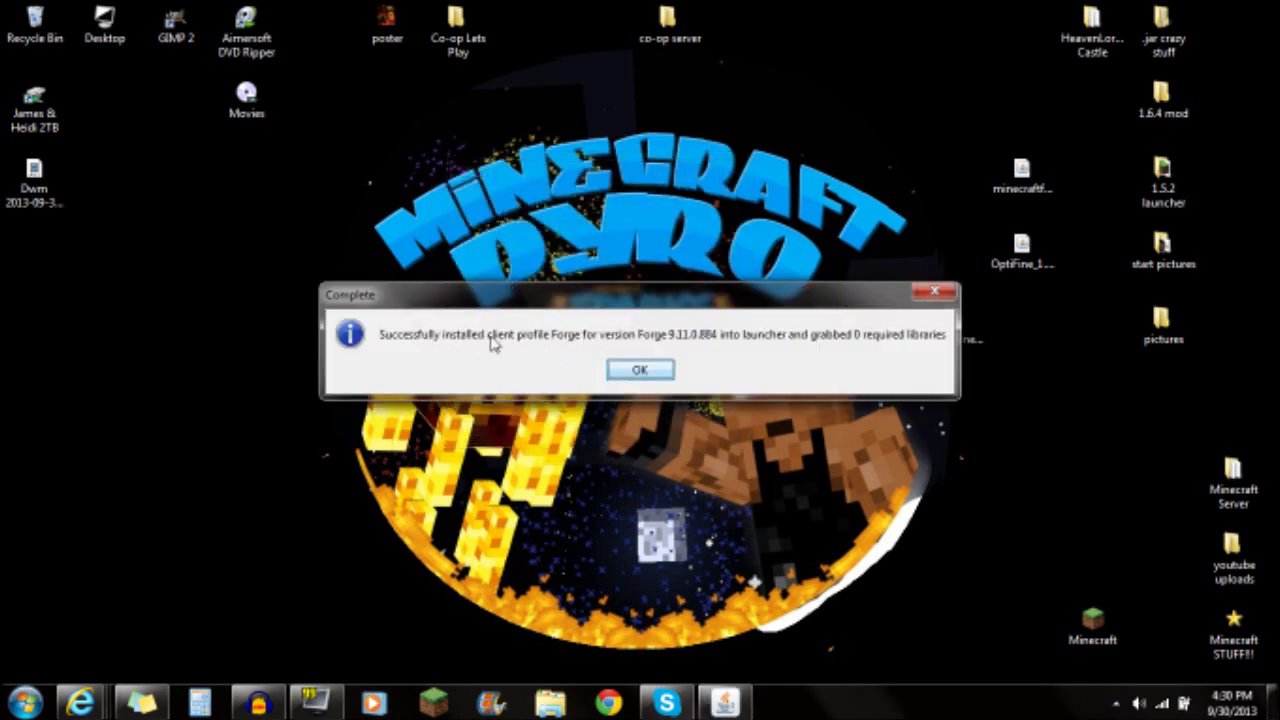
click(640, 371)
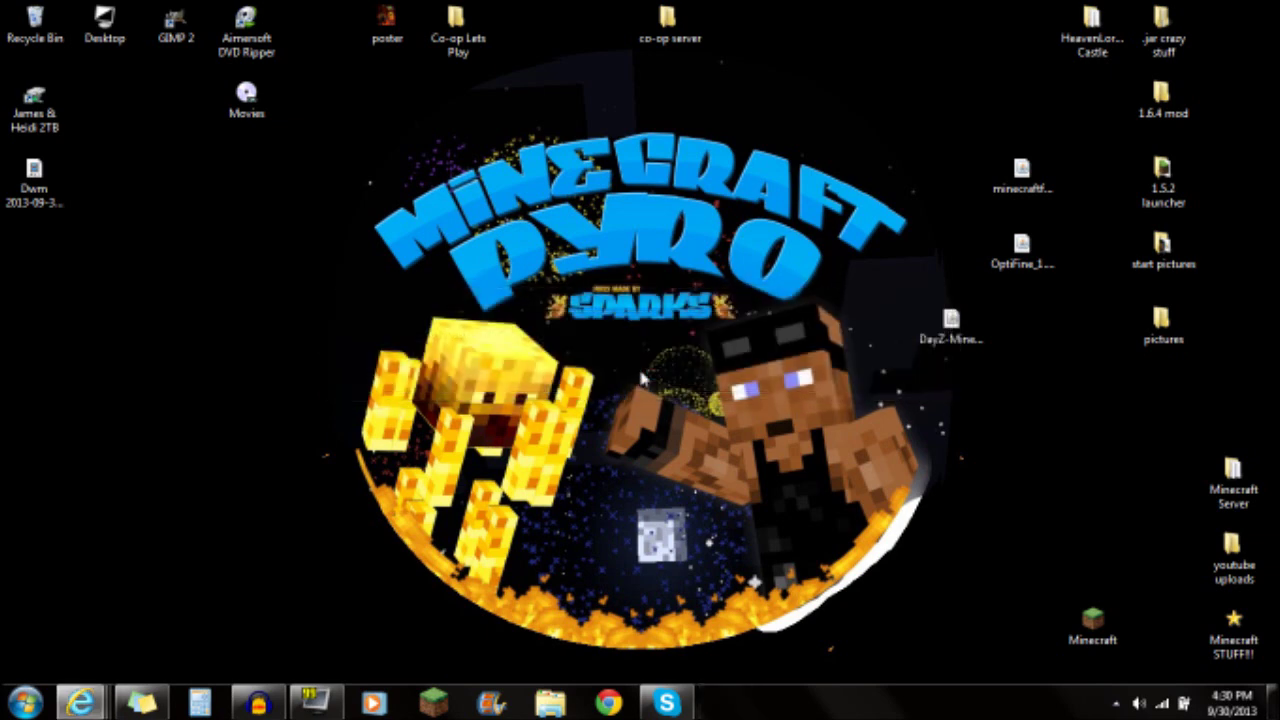
- Edit the launcher profile to use version 1.6.4-Forge9.11.0.884 and save it
click(434, 702)
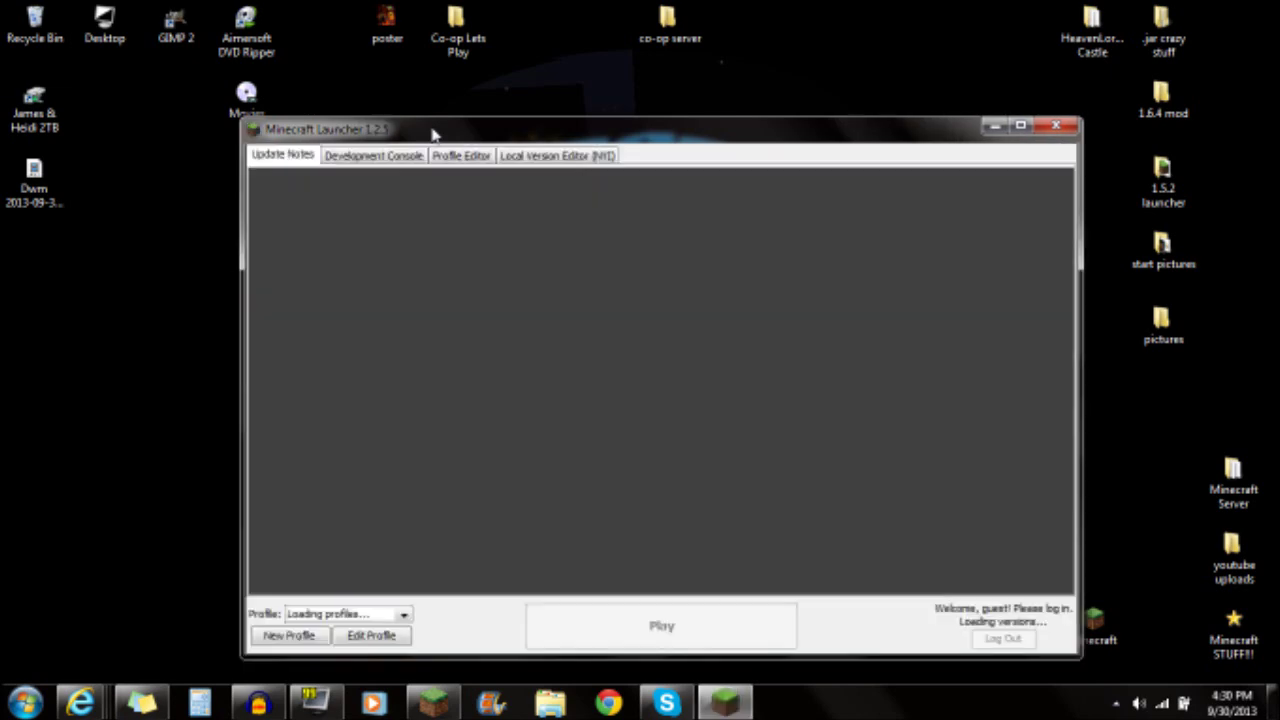
drag(433, 134, 430, 89)
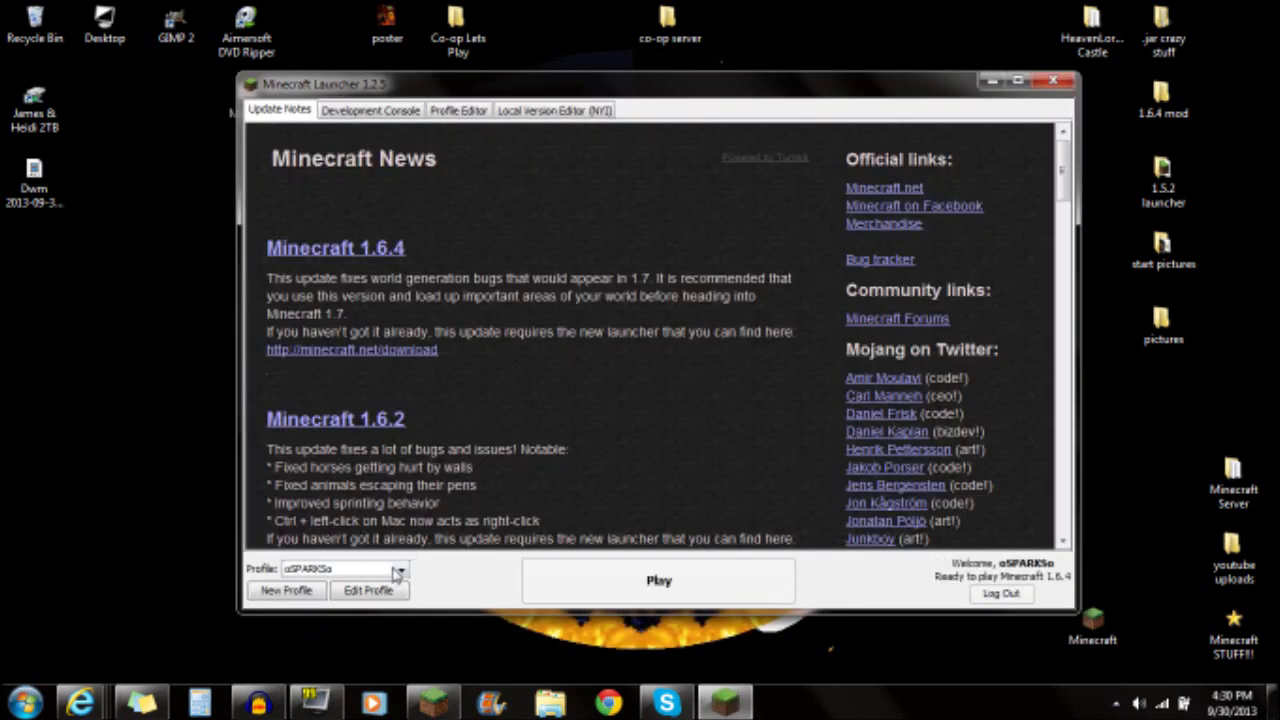
click(368, 591)
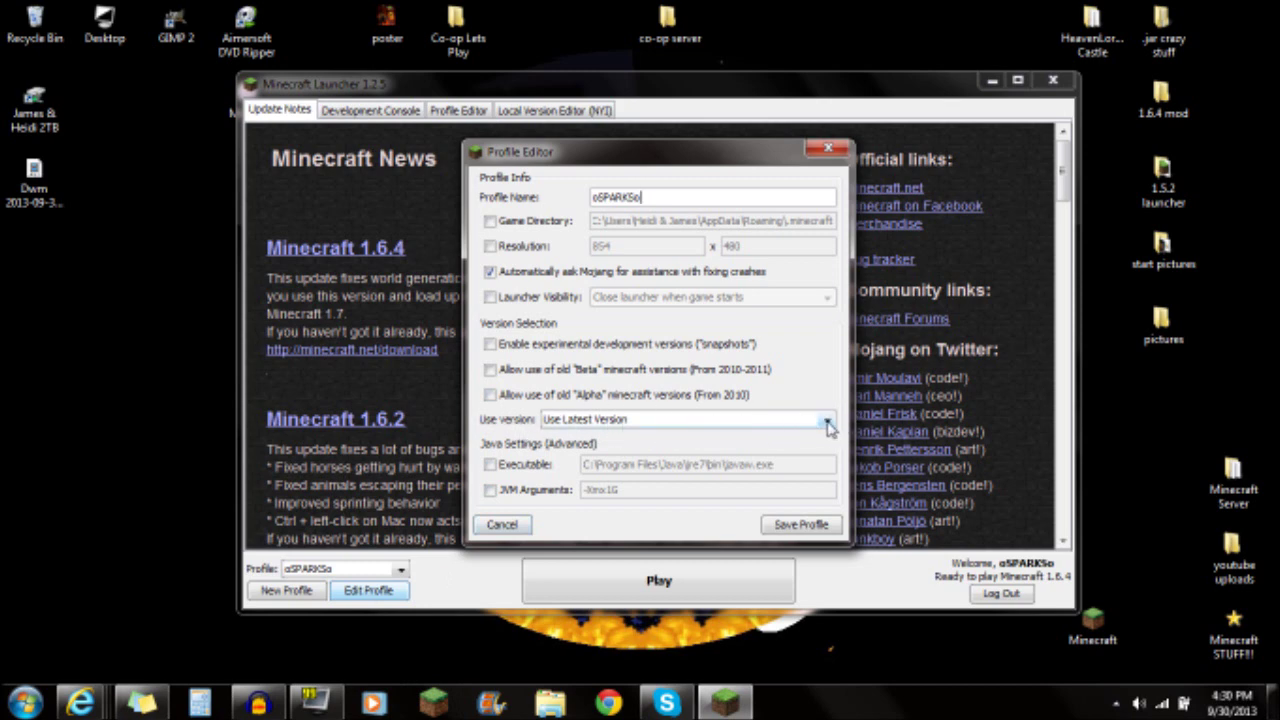
click(828, 424)
drag(827, 440, 830, 522)
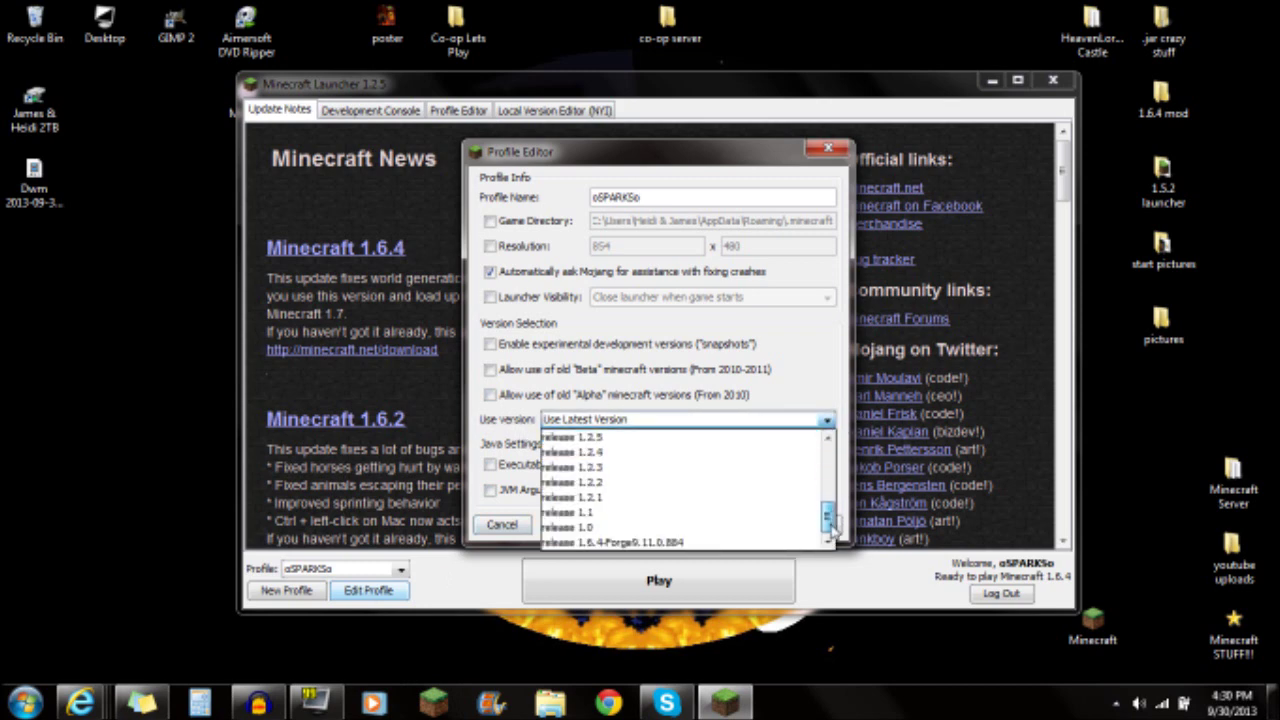
click(648, 542)
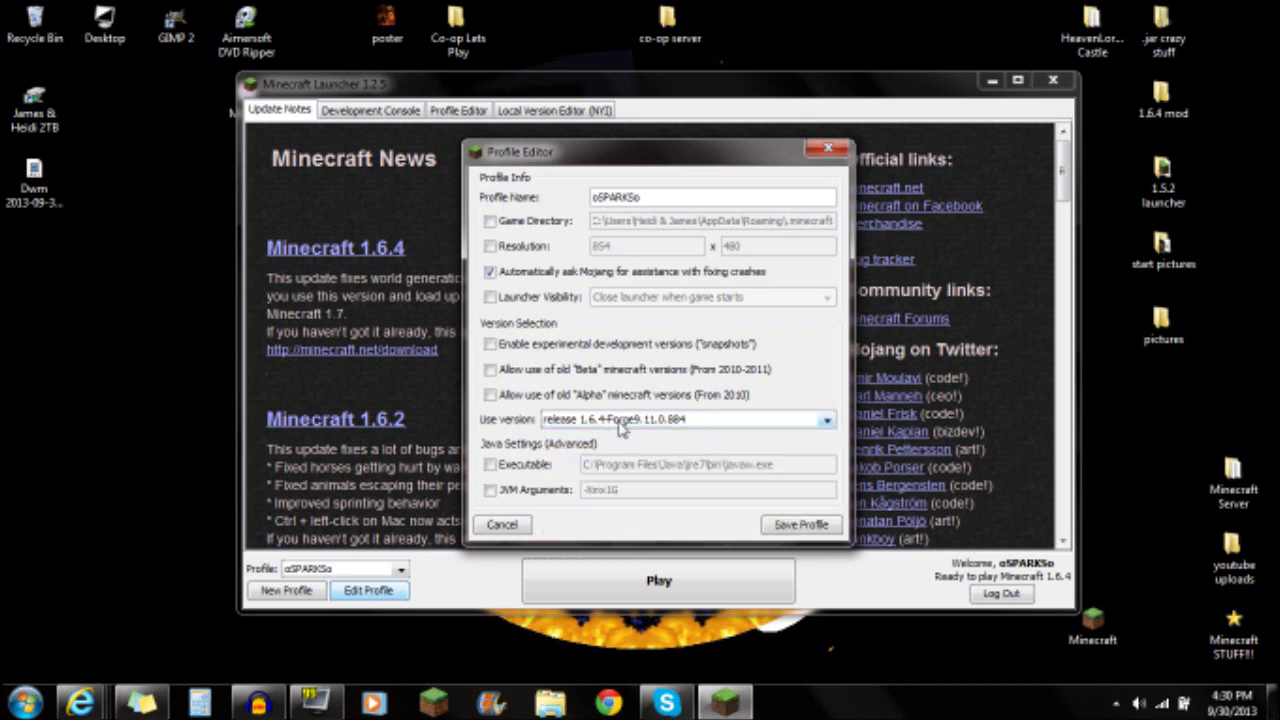
click(789, 523)
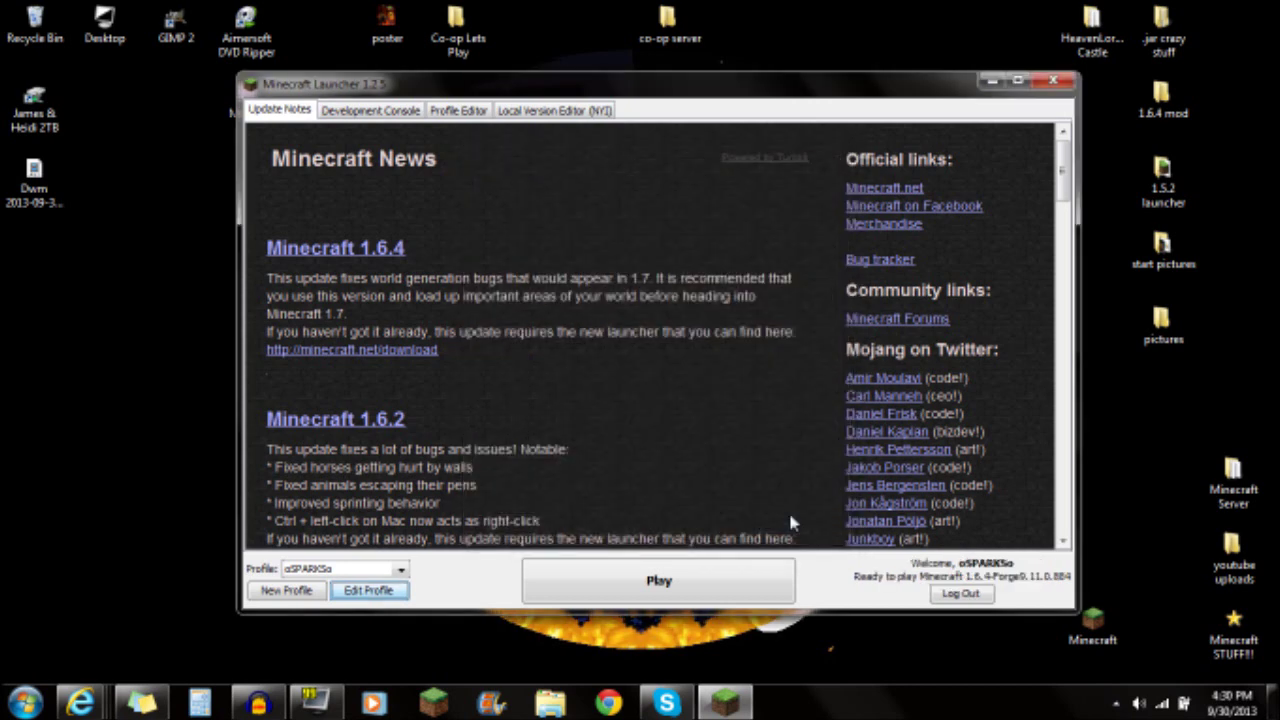
- Play the Forge profile, confirm the title screen shows 3 mods loaded, then close the game
click(725, 588)
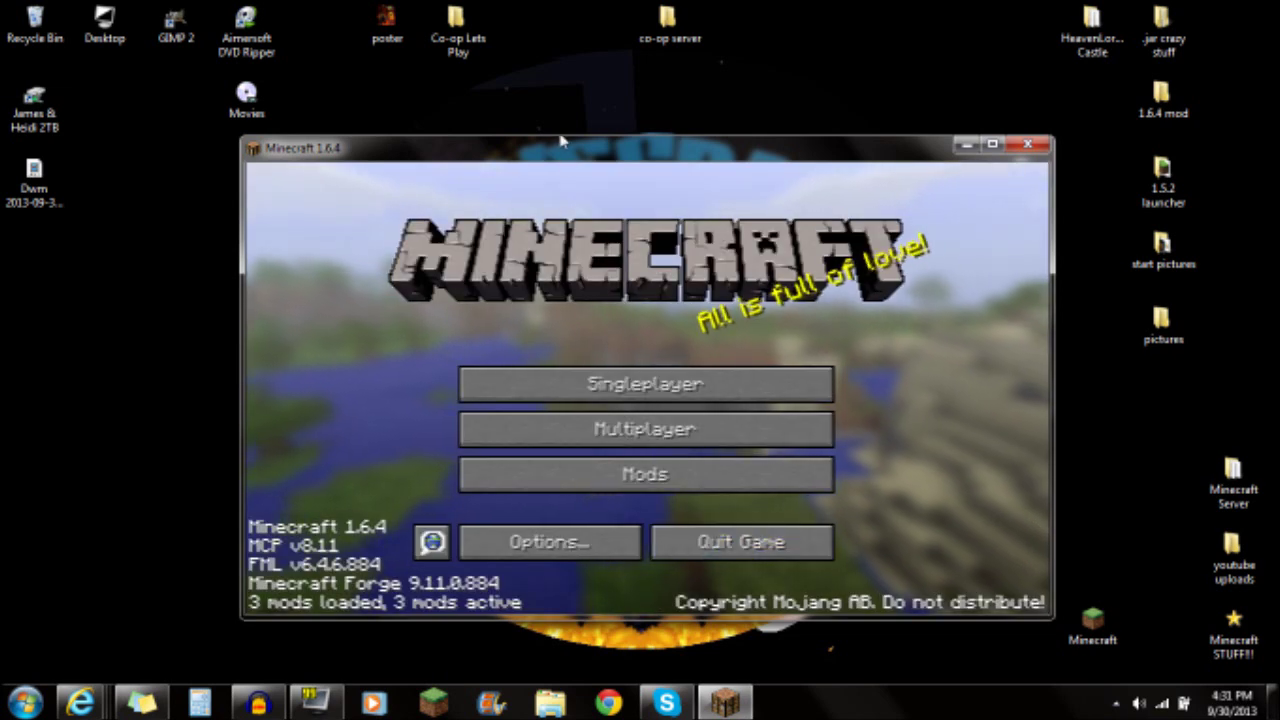
drag(529, 147, 390, 100)
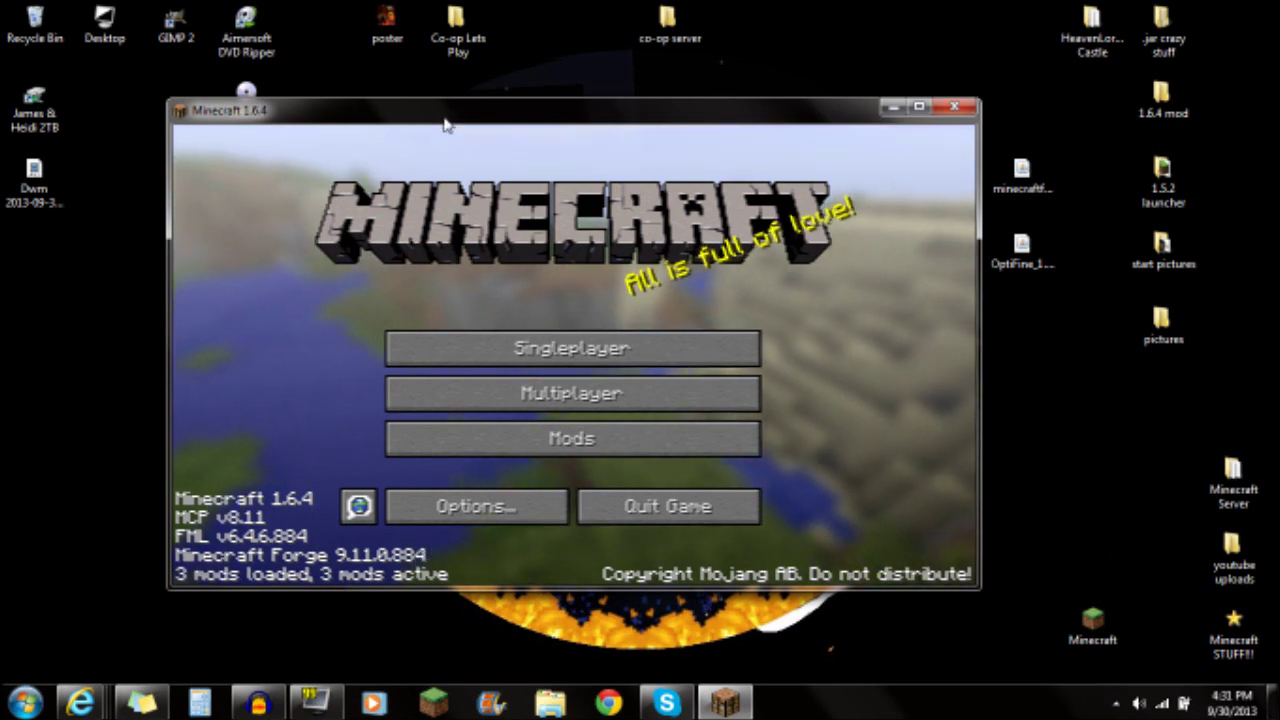
drag(512, 113, 514, 134)
drag(683, 146, 686, 127)
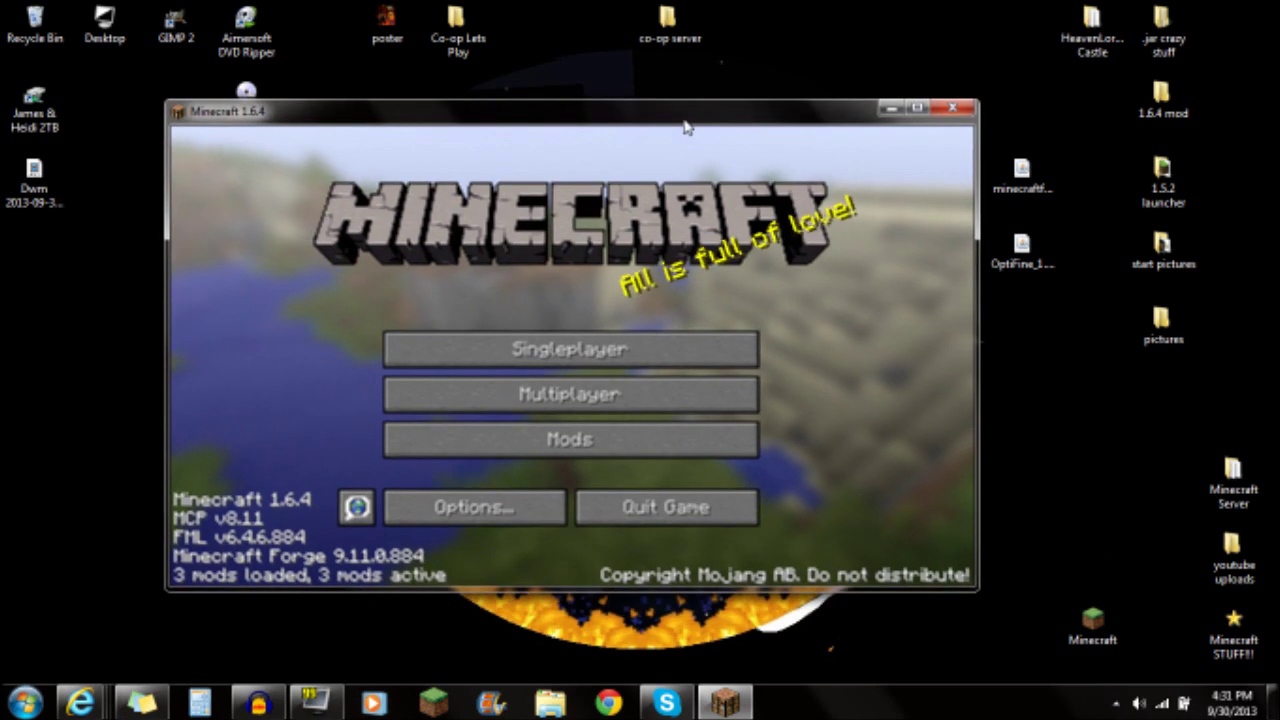
click(951, 109)
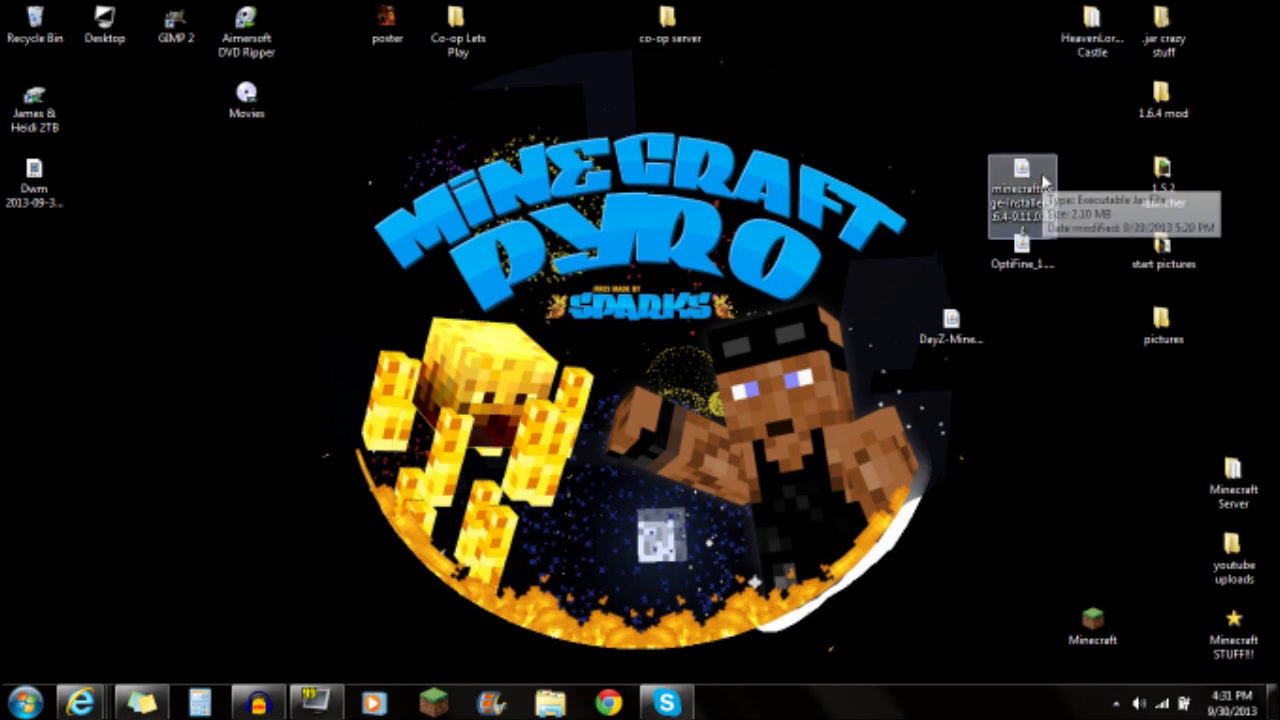
- Start the OptiFine_1.6.4_HD_U_C5 jar's installer and cancel it without installing
right_click(944, 162)
click(444, 695)
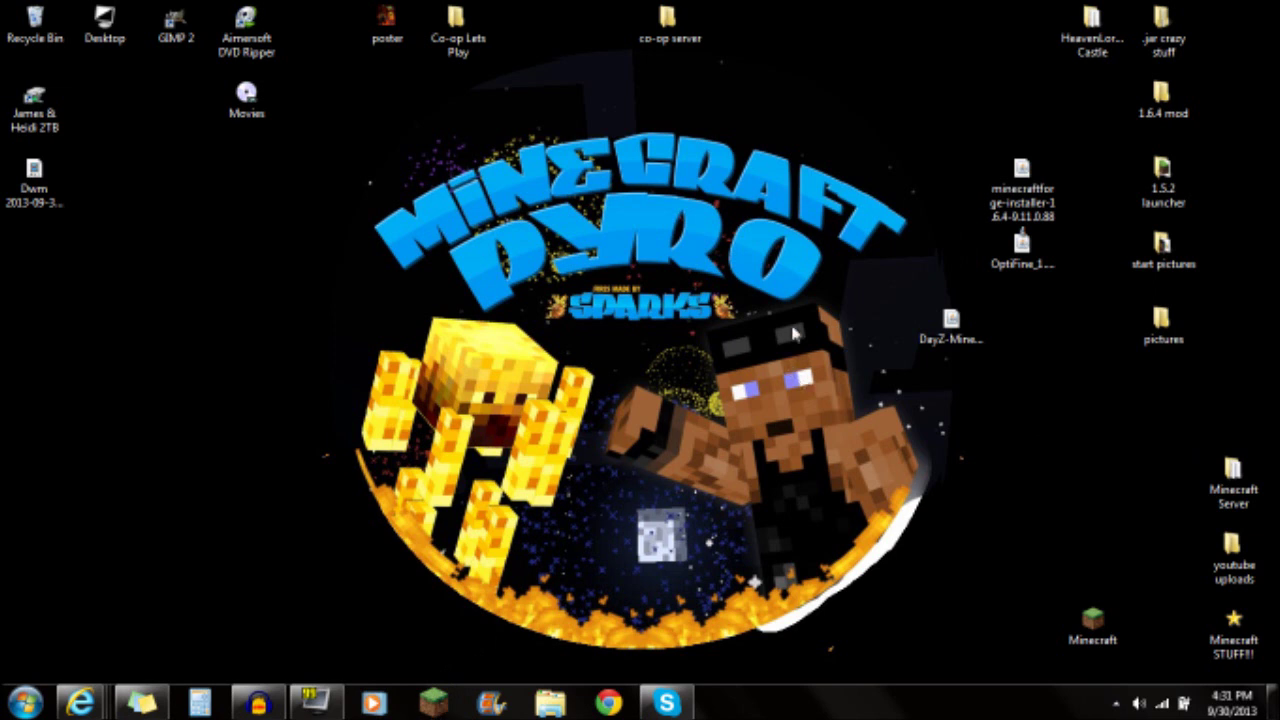
drag(893, 250, 1079, 259)
click(958, 258)
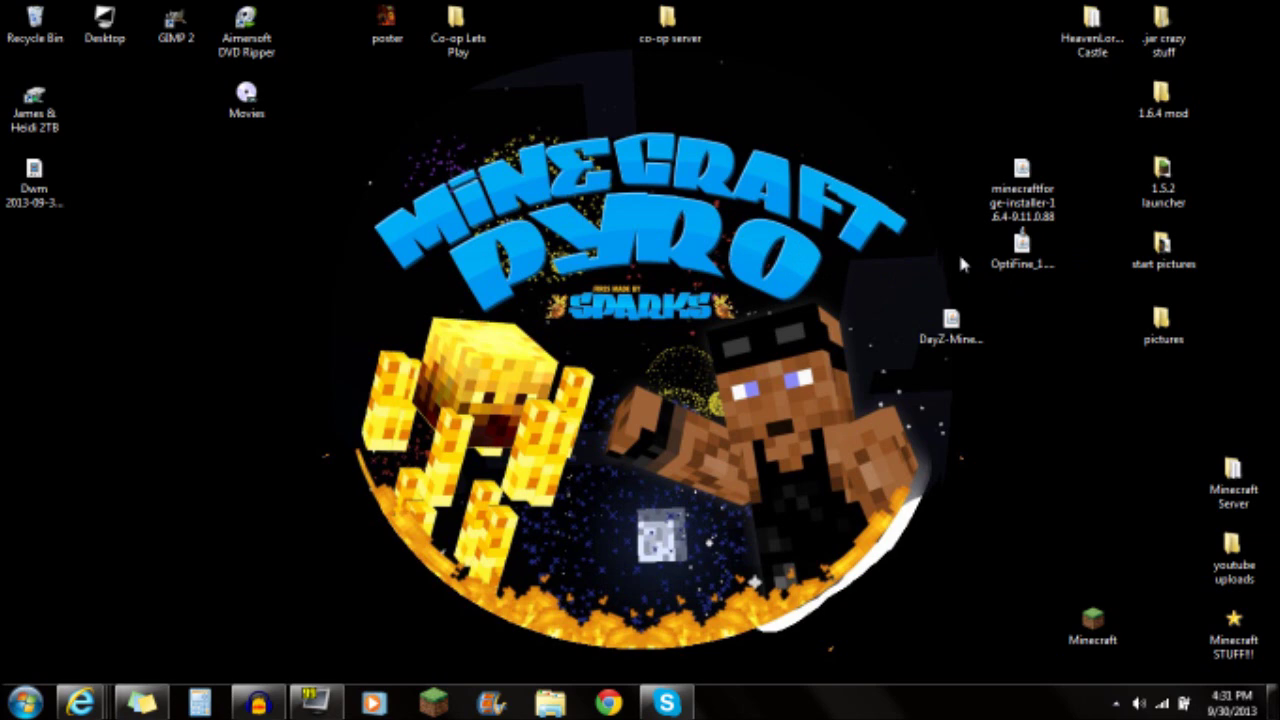
double_click(1022, 250)
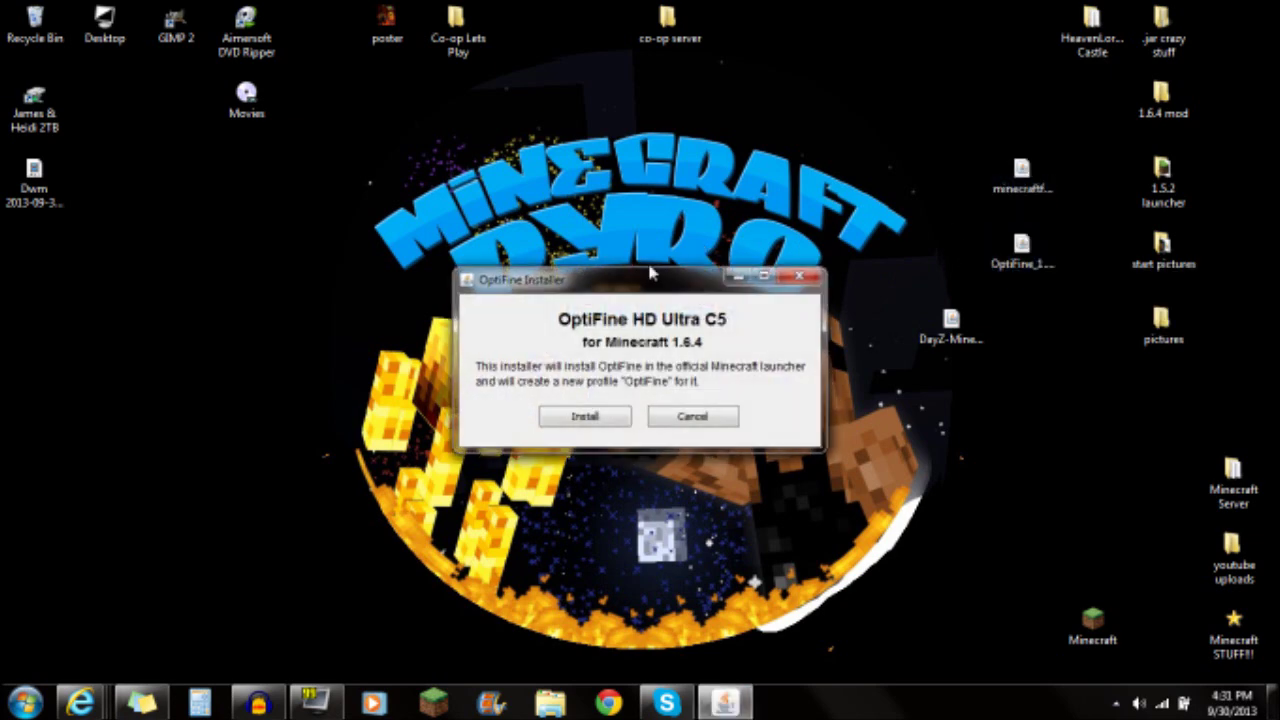
drag(588, 287, 576, 265)
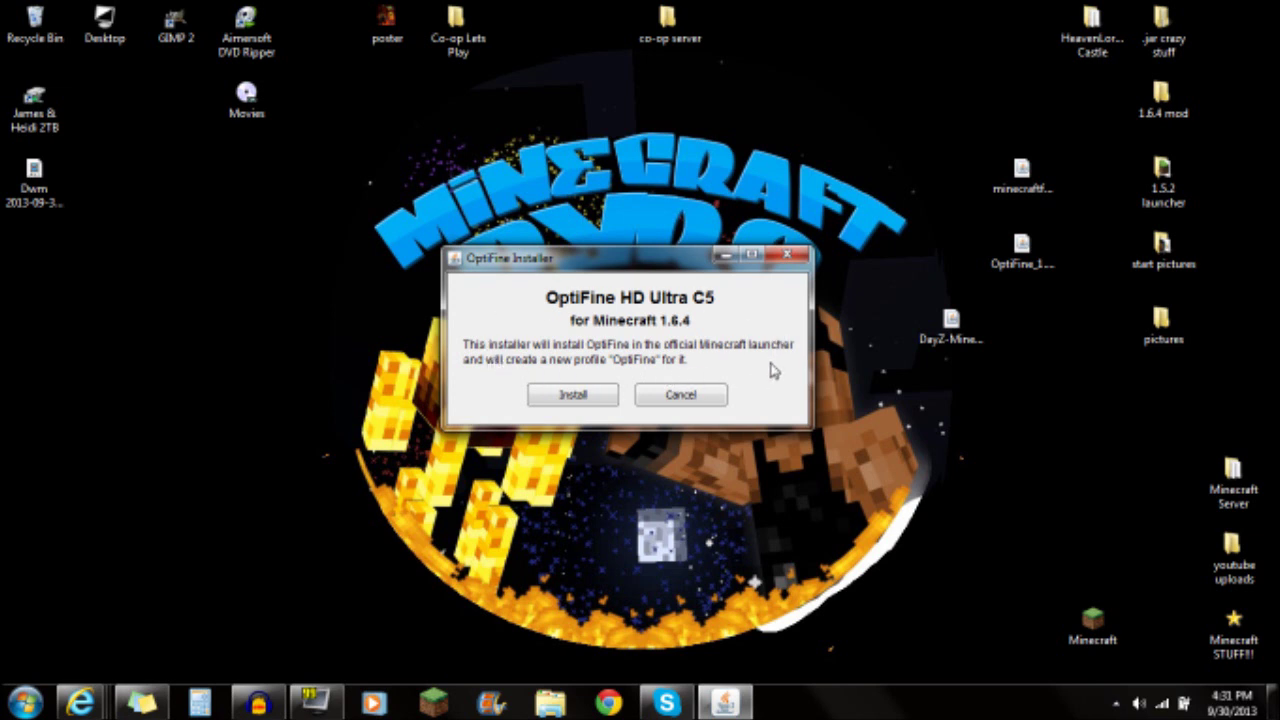
click(698, 390)
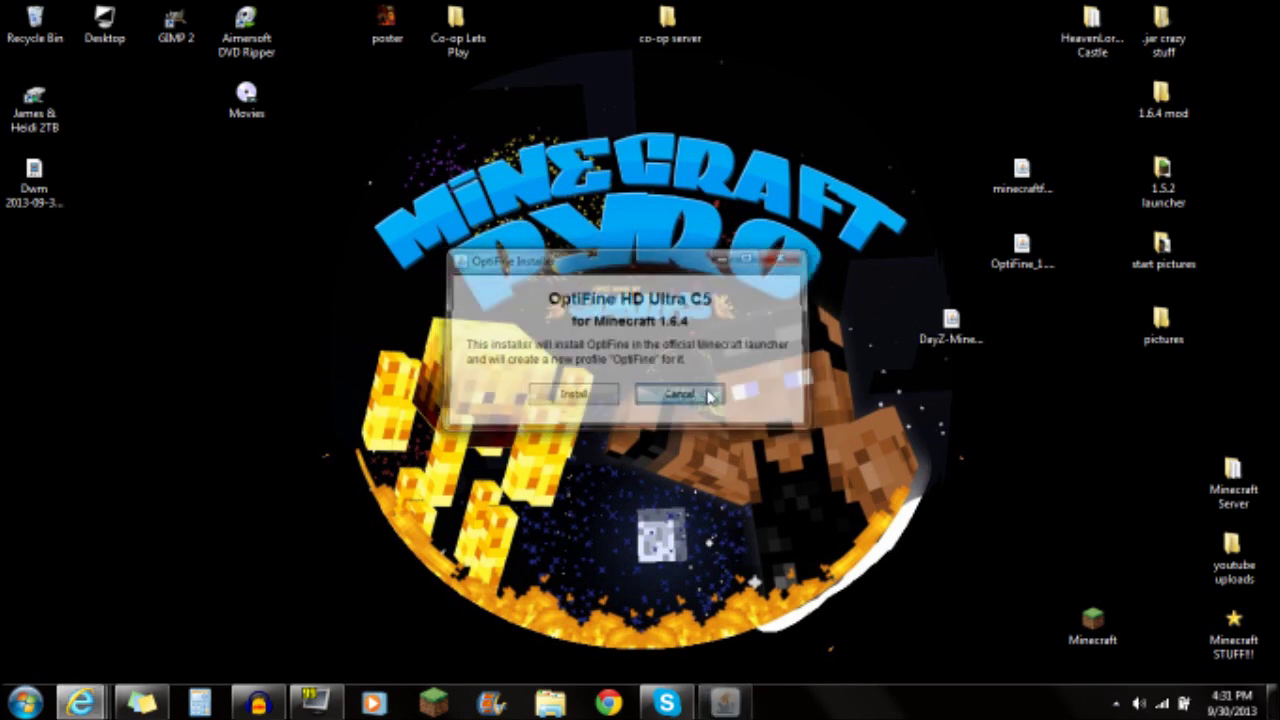
- Open the OptiFine jar in WinRAR archiver and park its window at the right screen edge
right_click(993, 260)
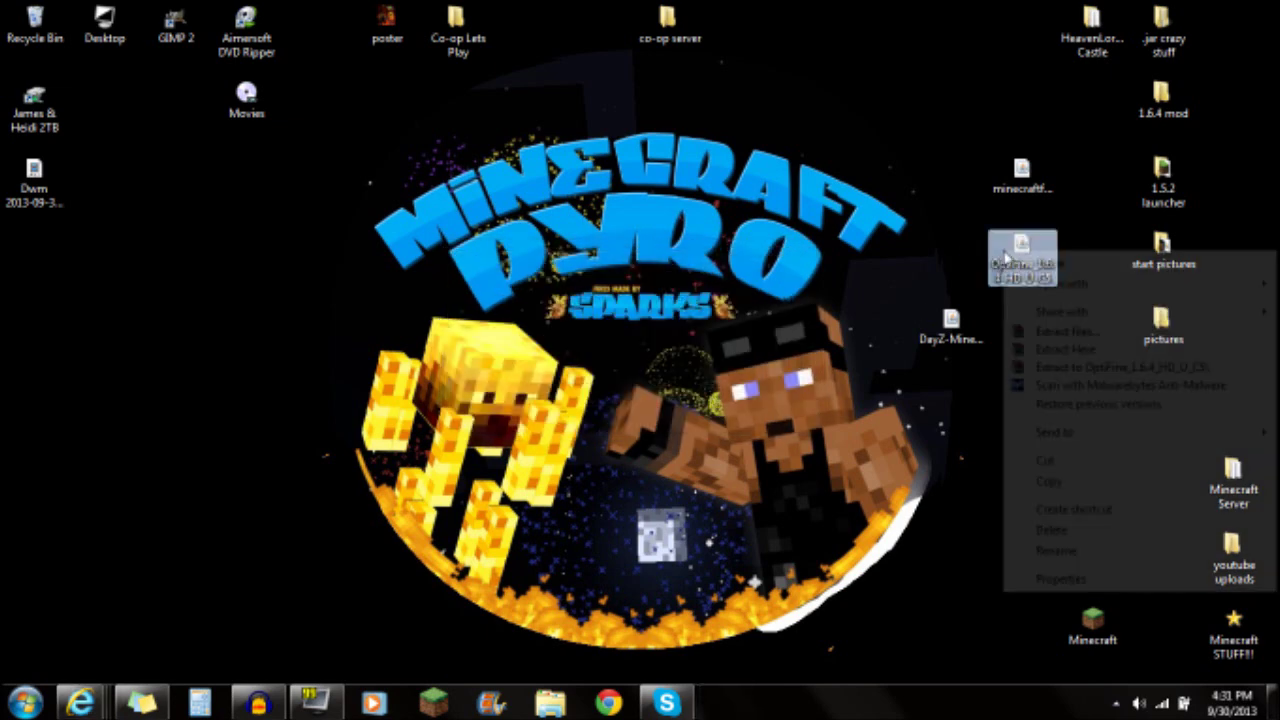
mouse_move(1194, 296)
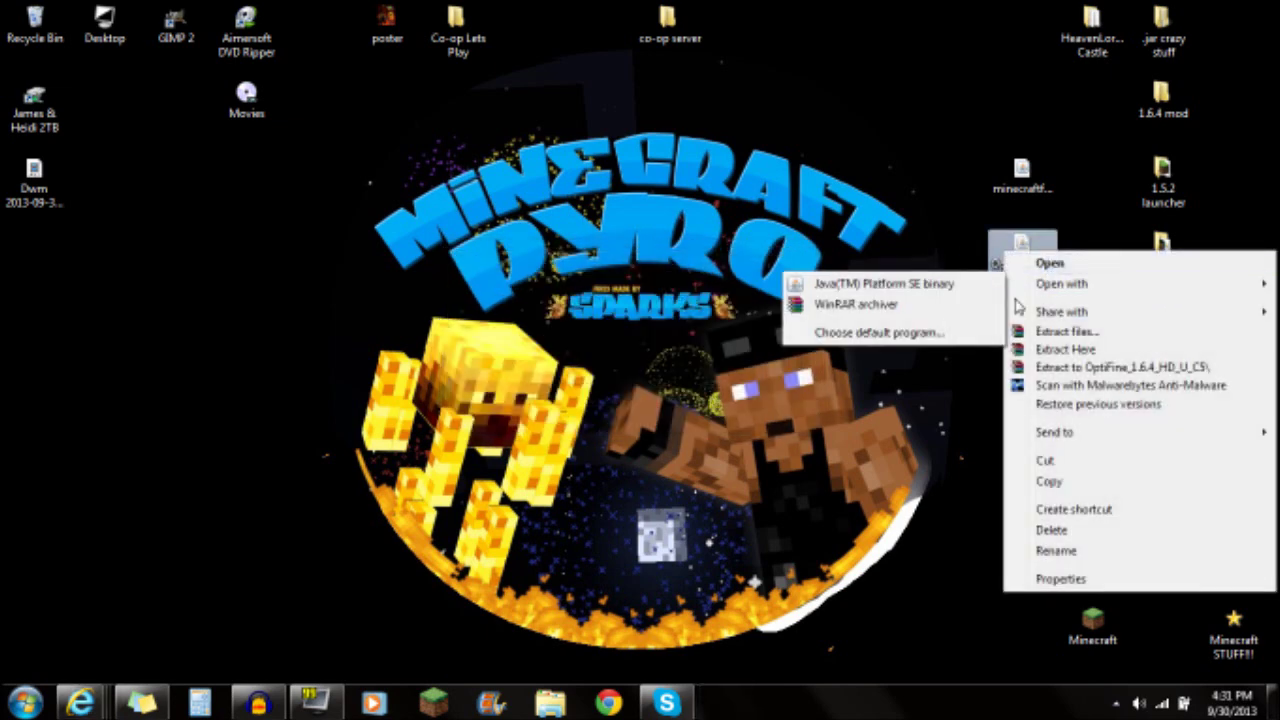
click(934, 301)
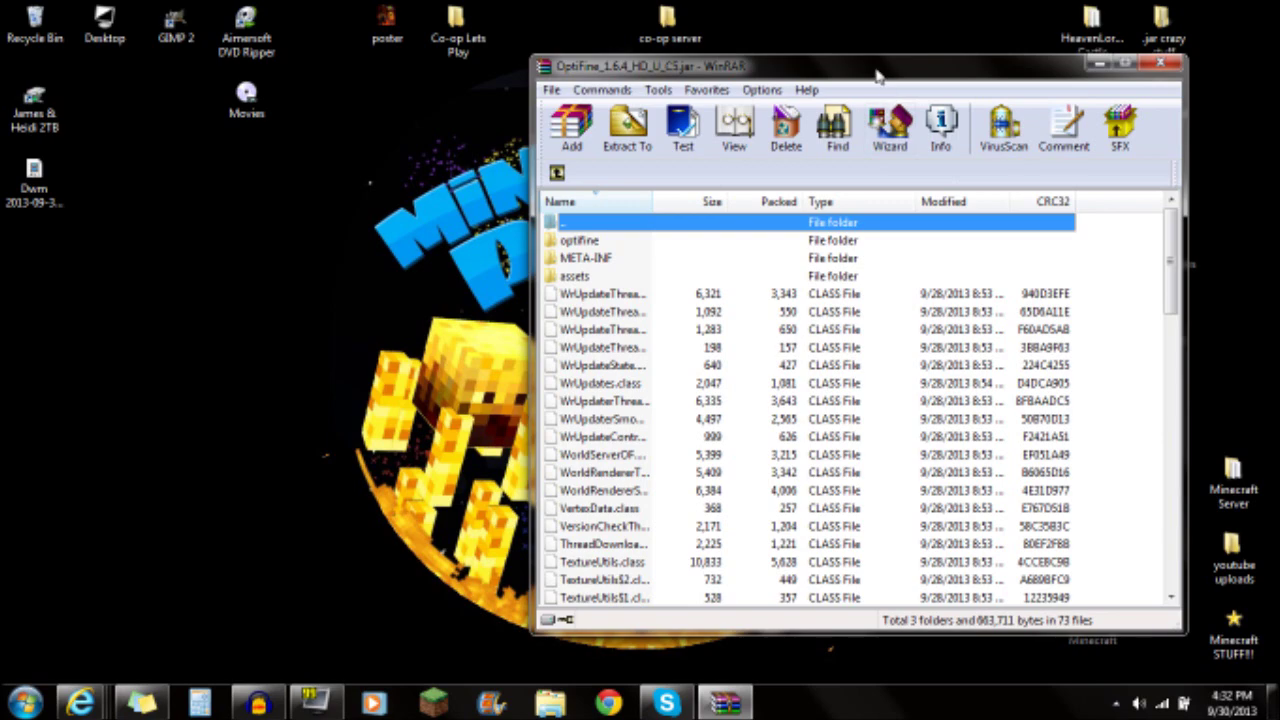
drag(866, 77, 501, 86)
right_click(1006, 250)
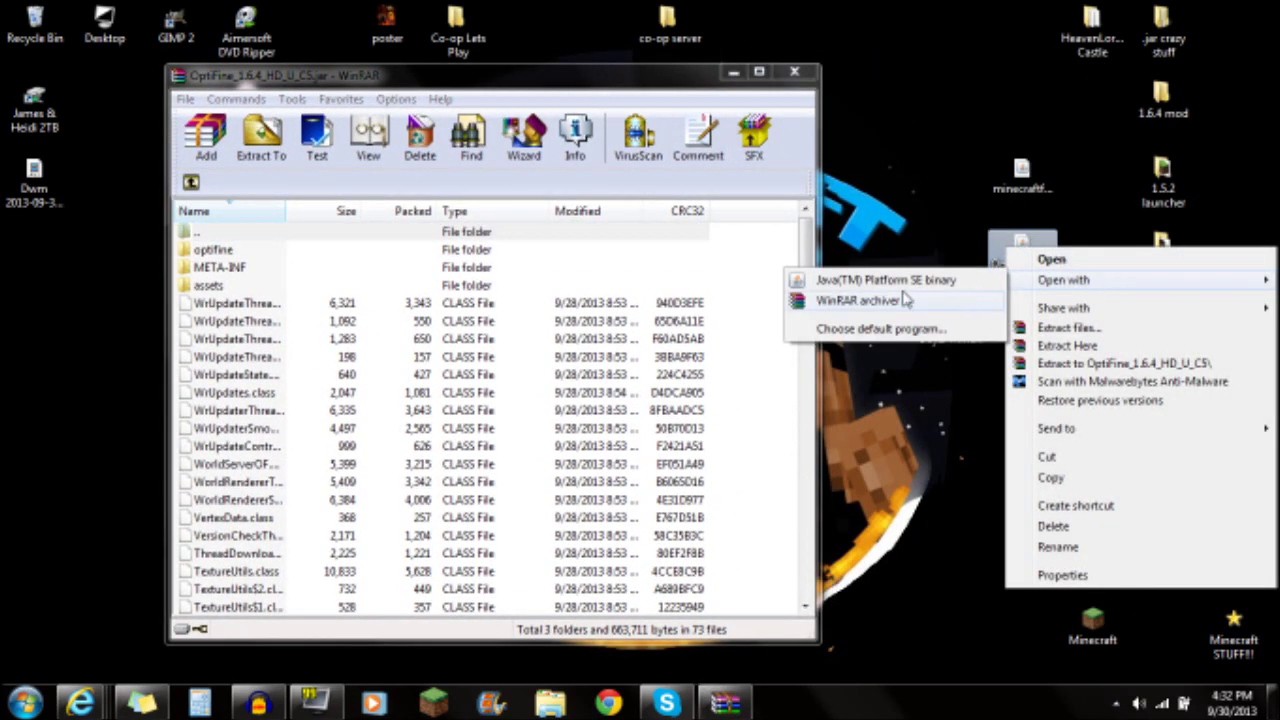
click(915, 200)
drag(705, 78, 1157, 20)
drag(751, 22, 1233, 202)
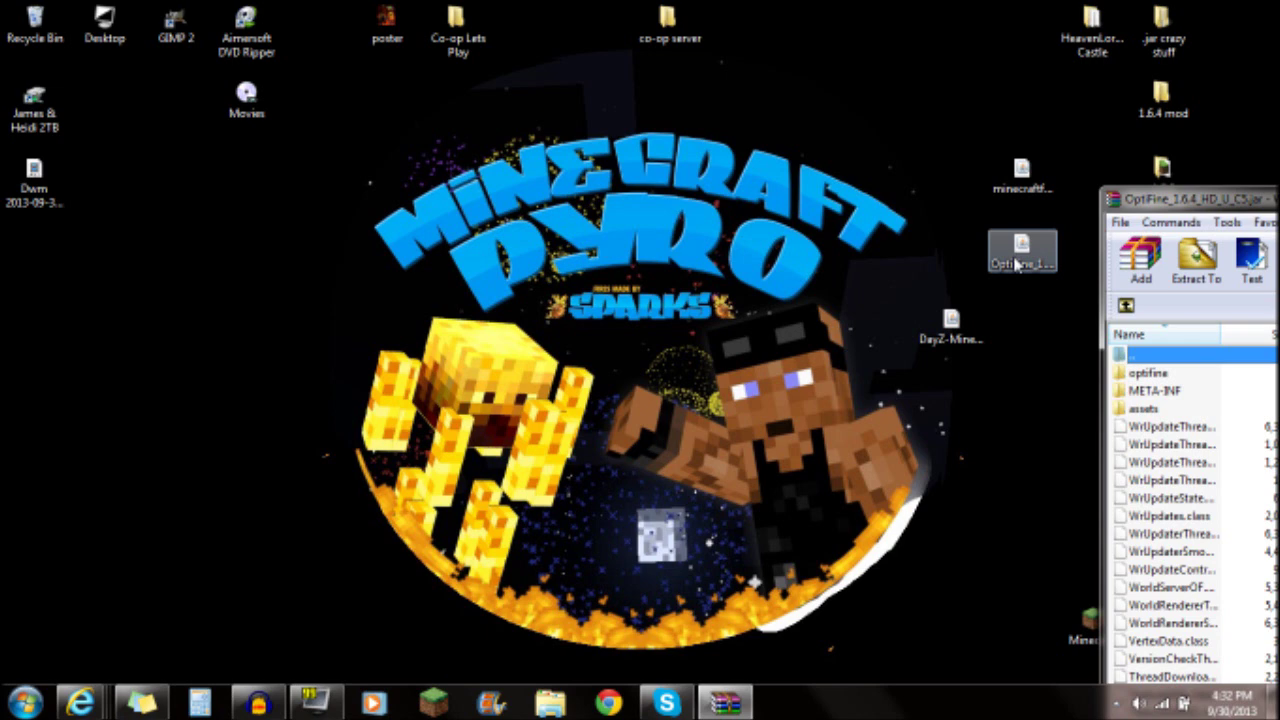
drag(1172, 199, 1110, 139)
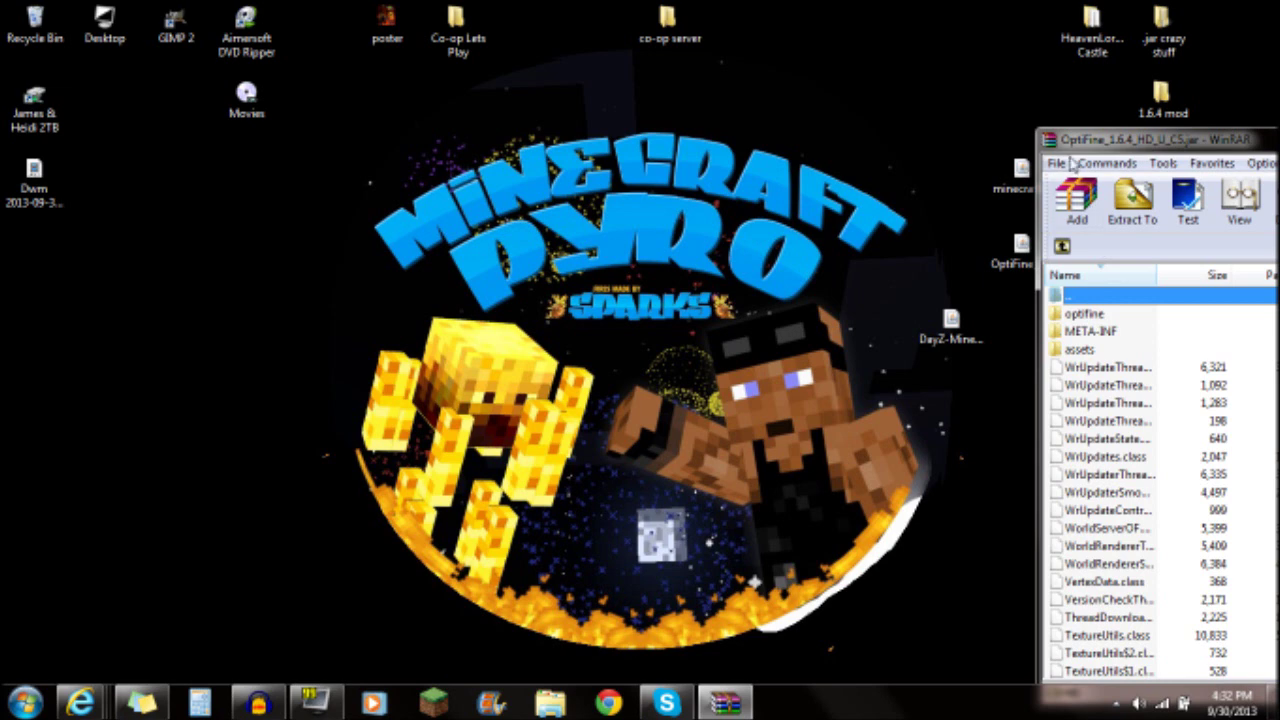
click(268, 325)
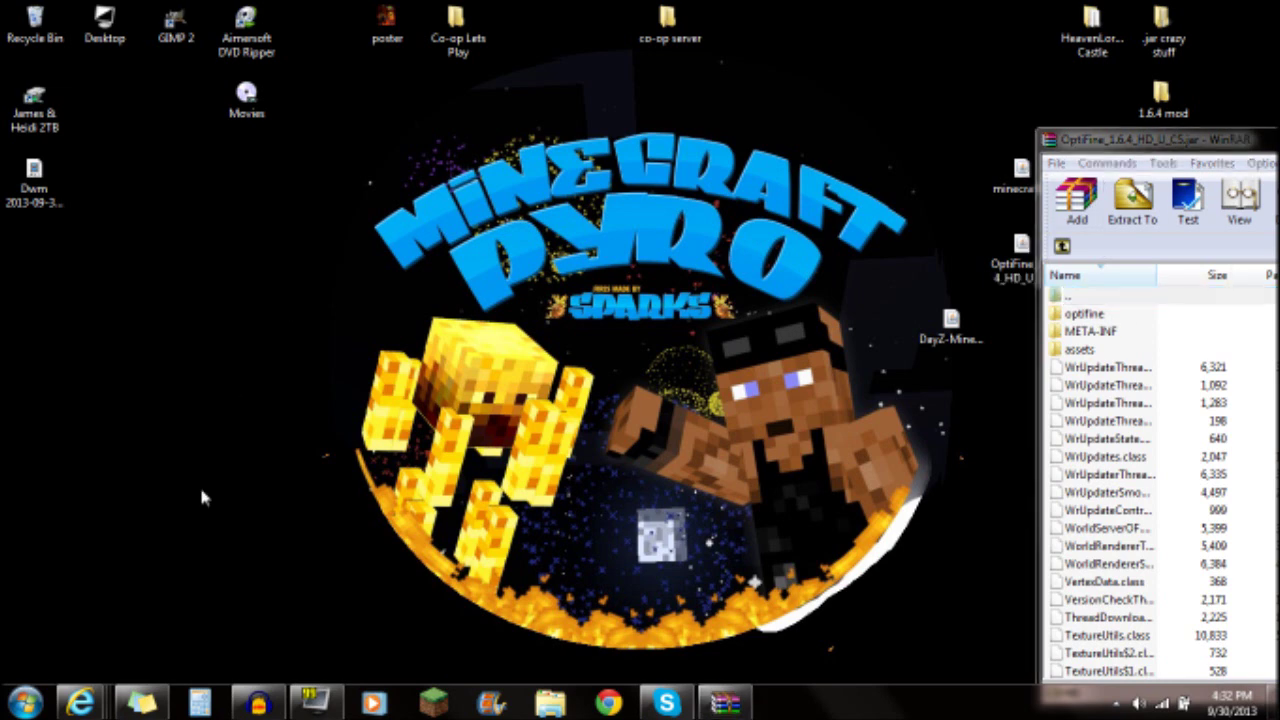
click(25, 703)
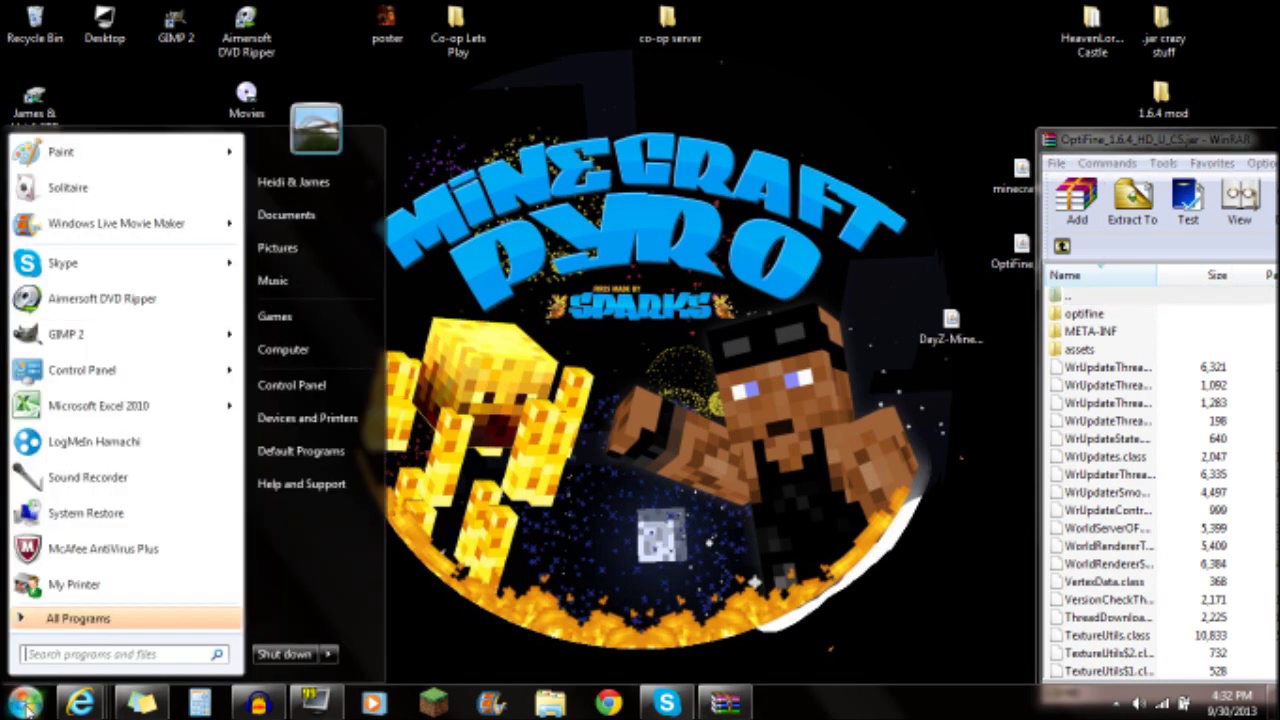
- Browse via %appdata% to Roaming\.minecraft\versions\1.6.4-Forge9.11.0.884 in Explorer
click(40, 655)
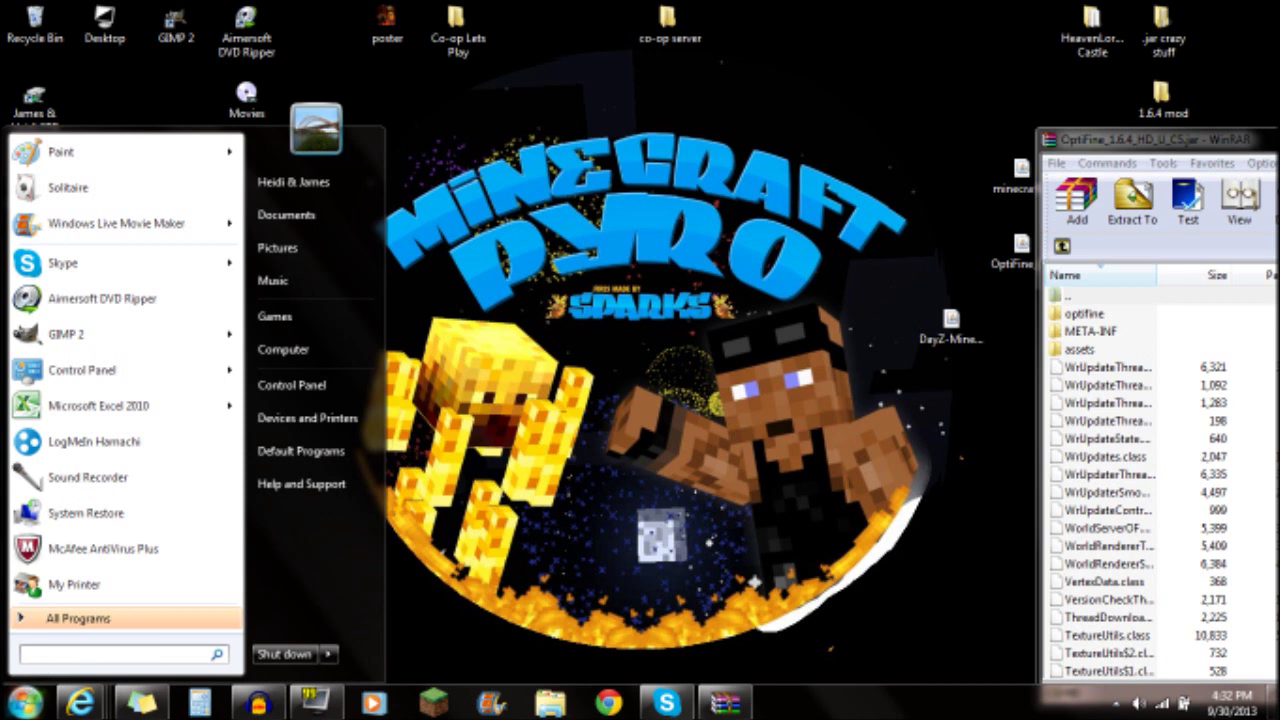
text(%app)
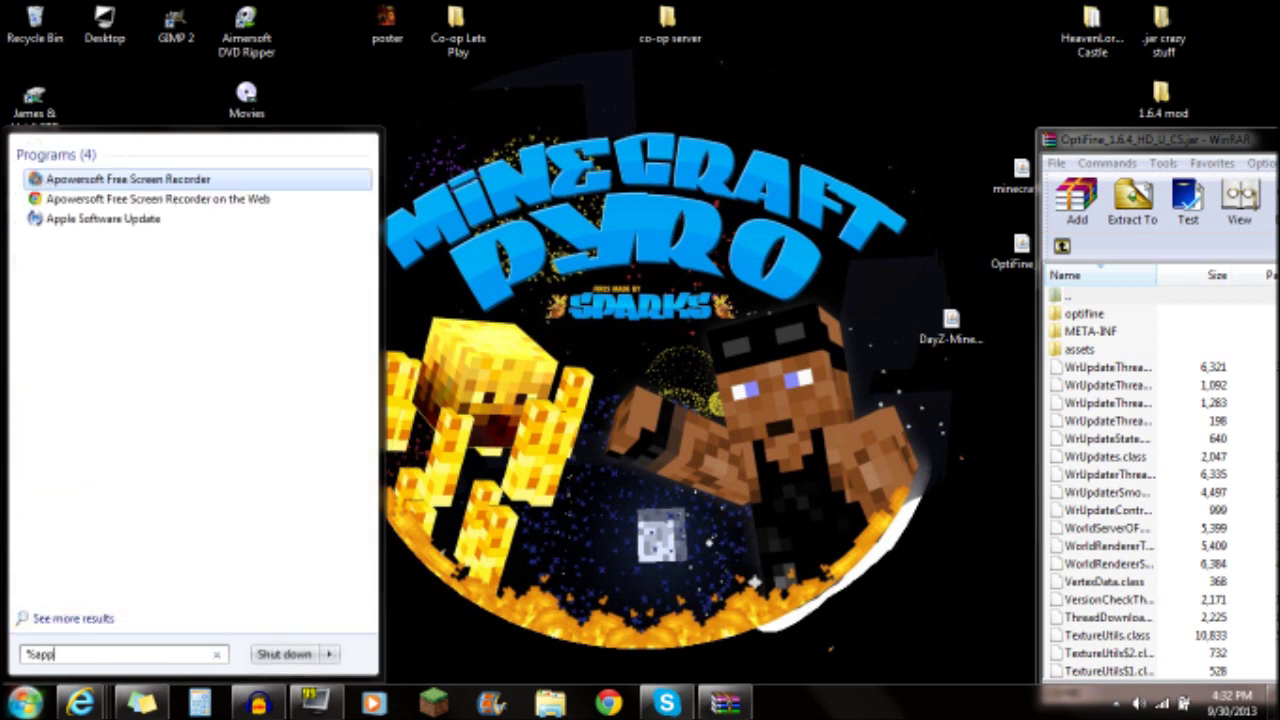
text(data)
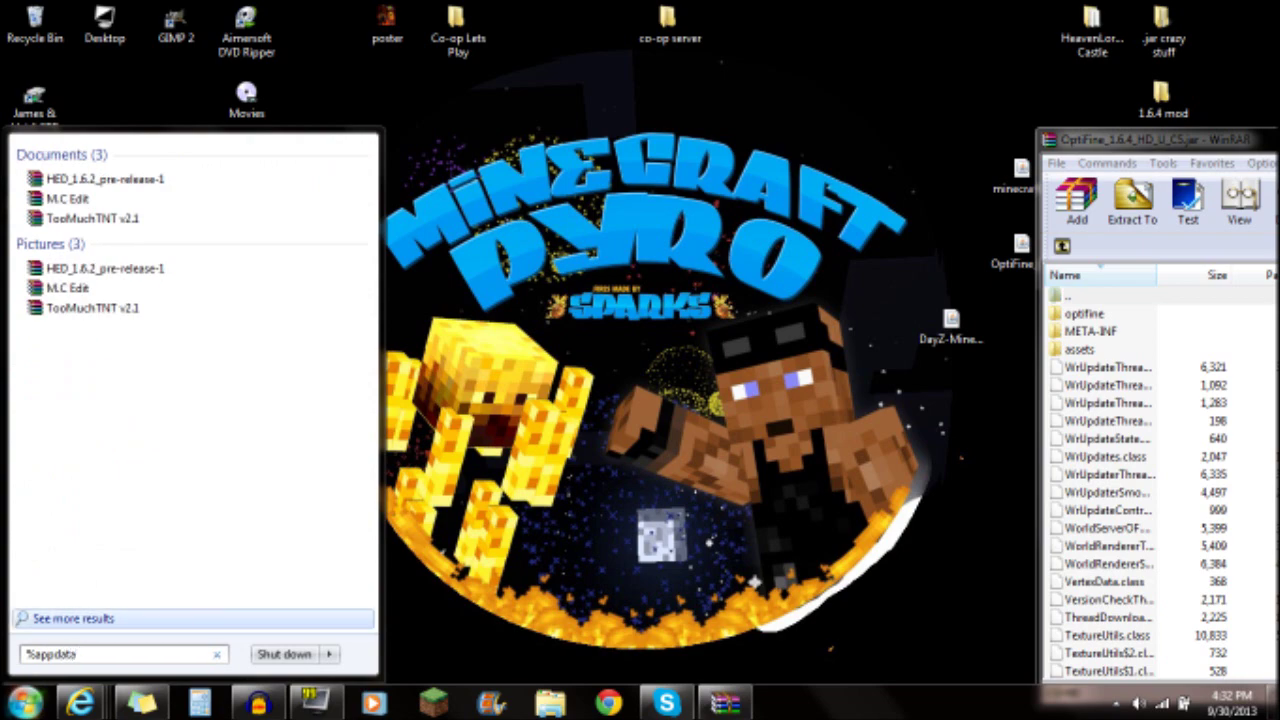
text(%)
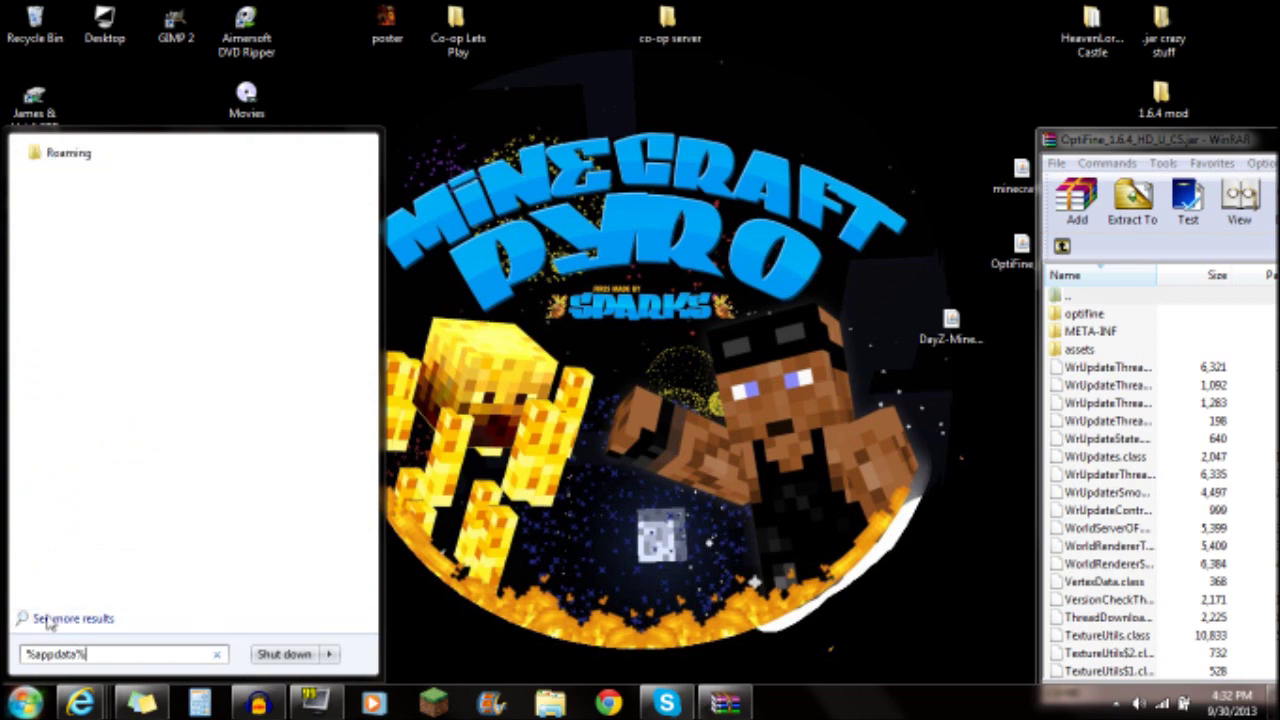
click(90, 166)
drag(650, 127, 155, 50)
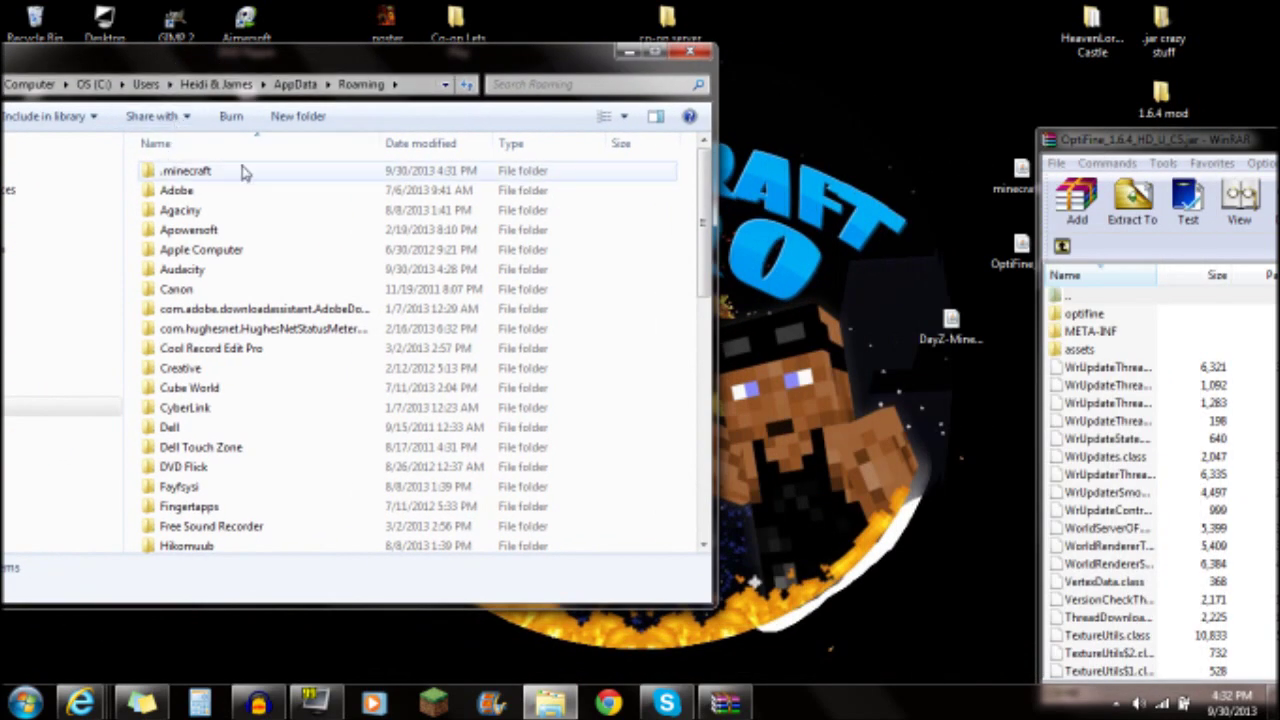
double_click(173, 174)
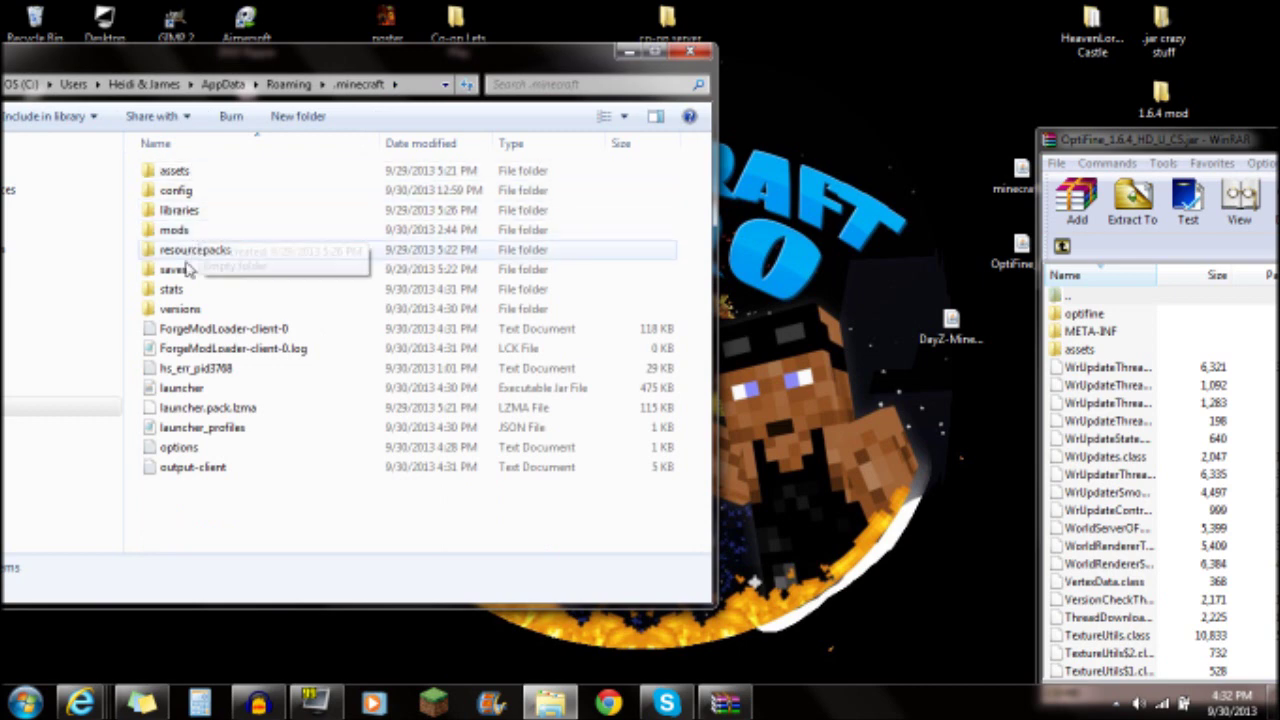
double_click(181, 311)
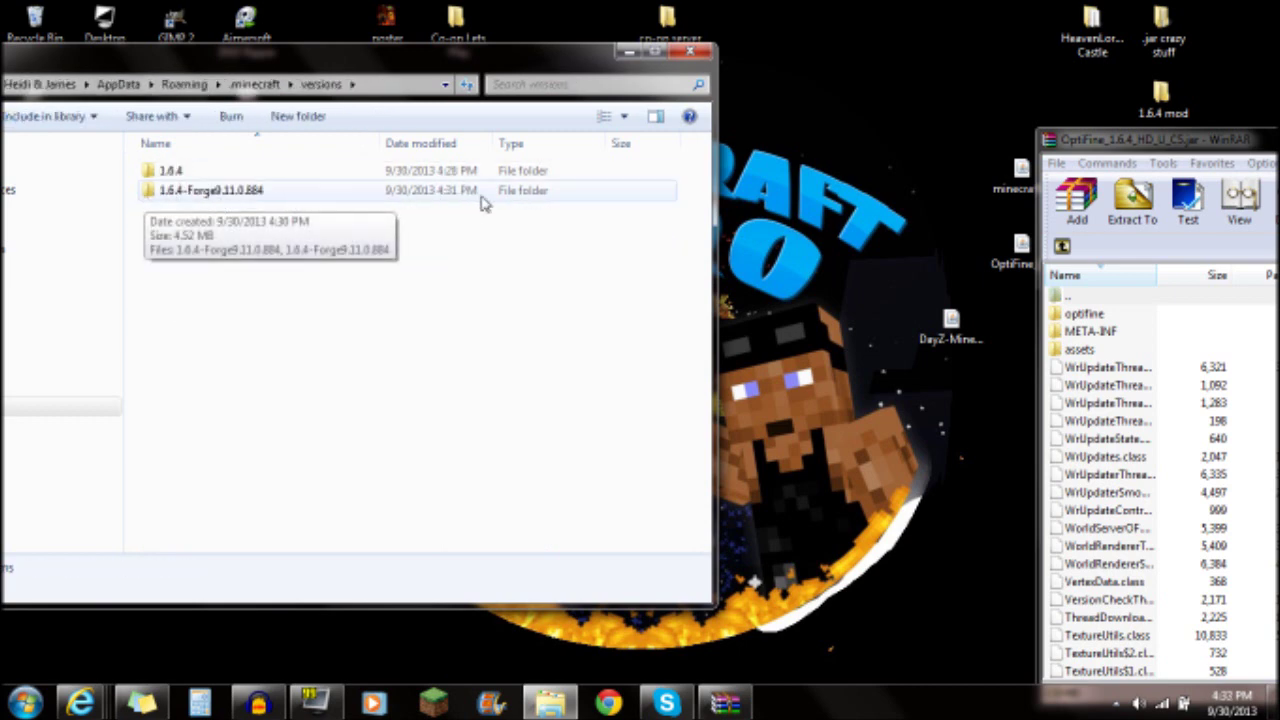
double_click(183, 195)
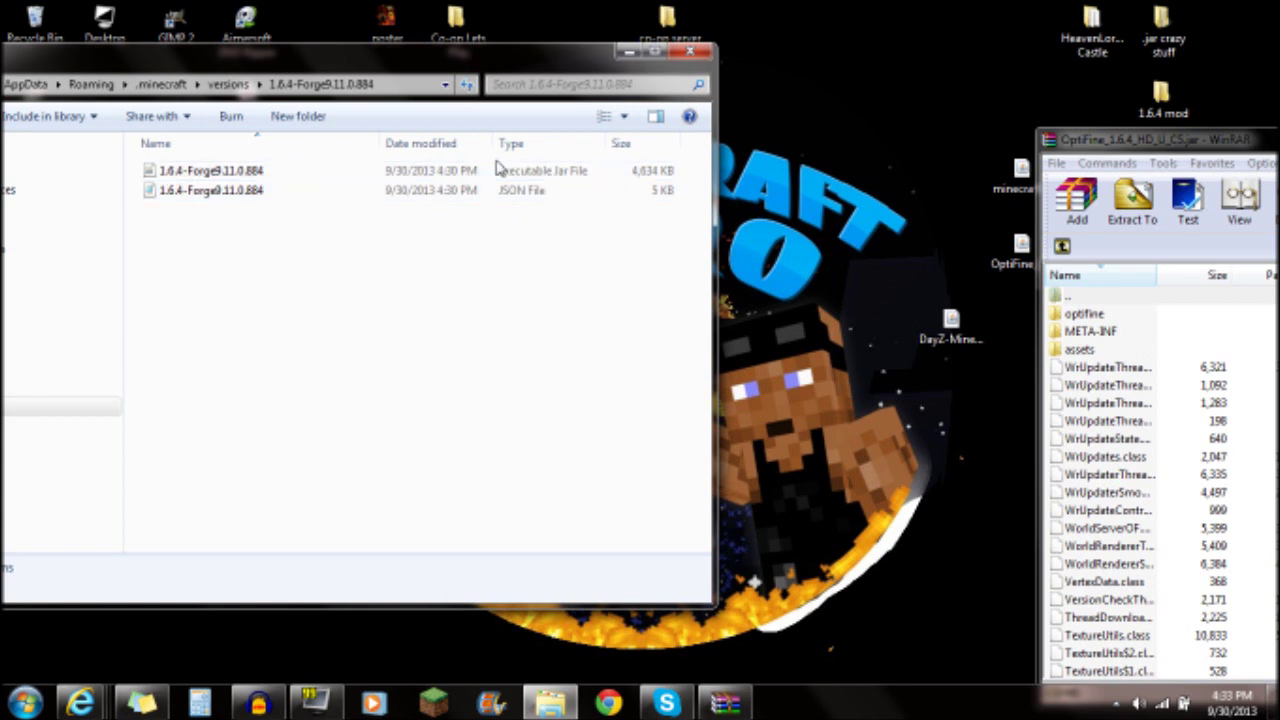
- Open the 1.6.4-Forge9.11.0.884 jar in WinRAR archiver
right_click(190, 174)
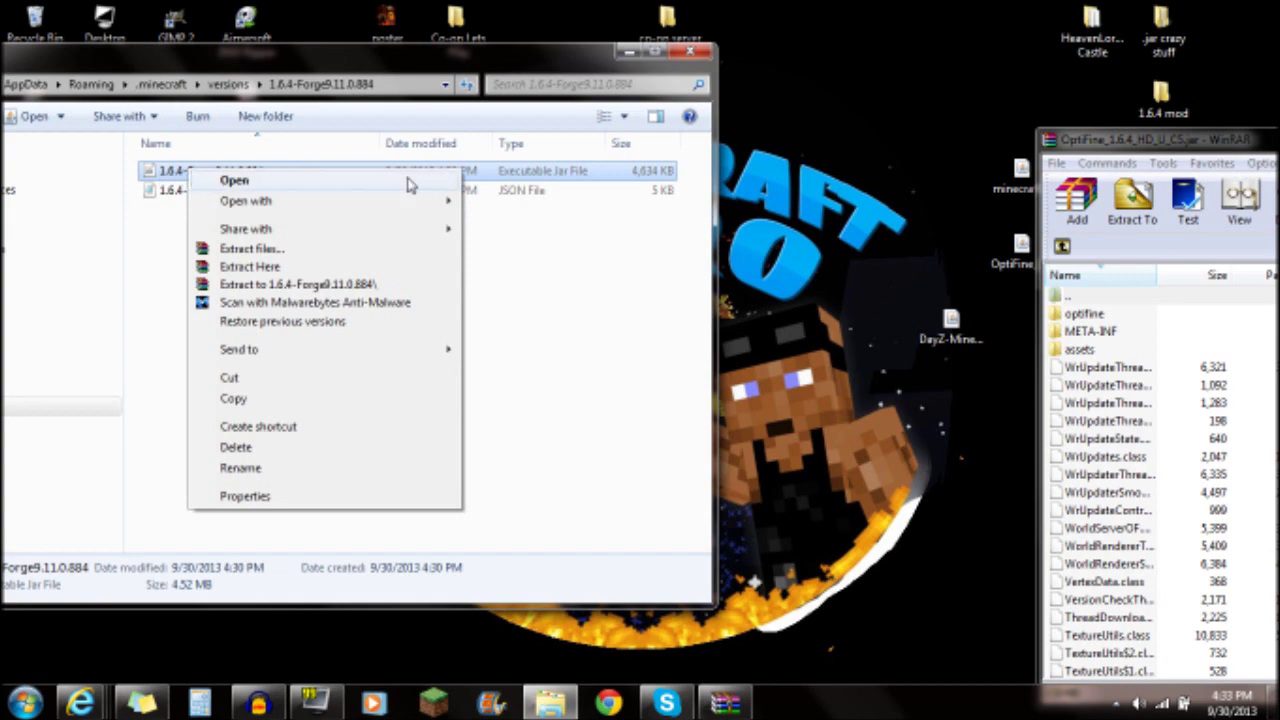
mouse_move(406, 206)
click(500, 224)
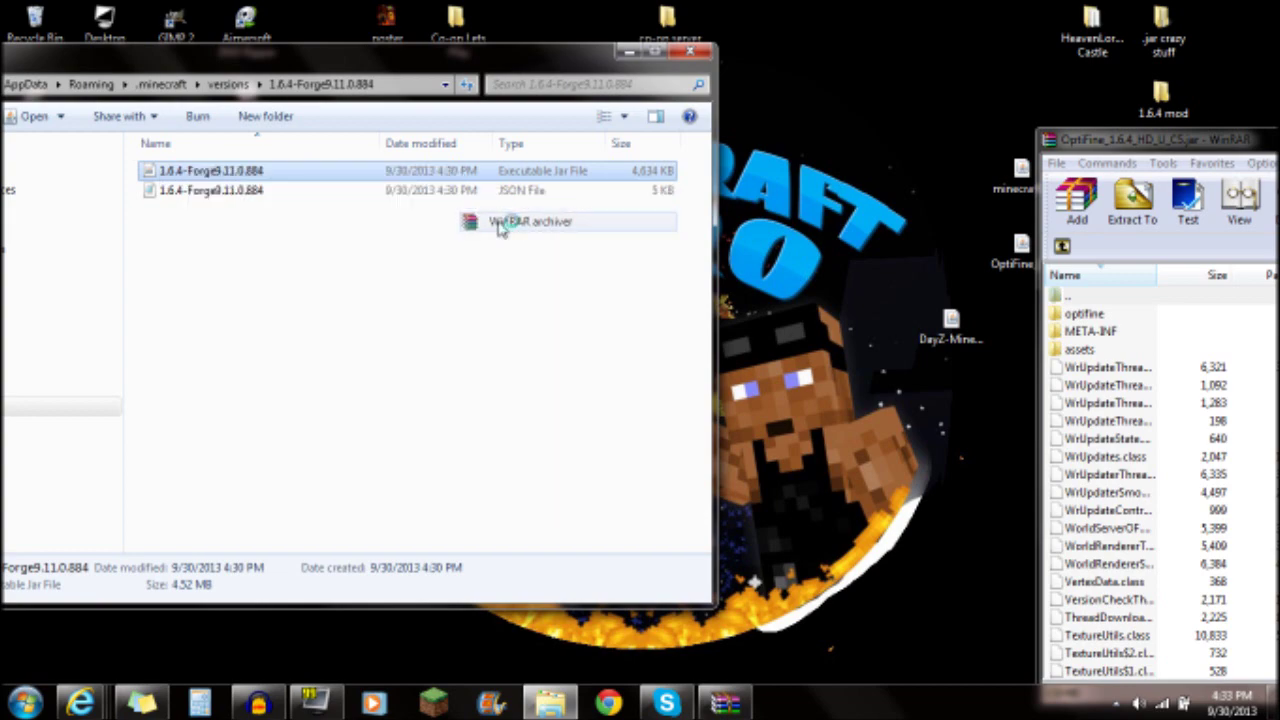
drag(867, 72, 425, 40)
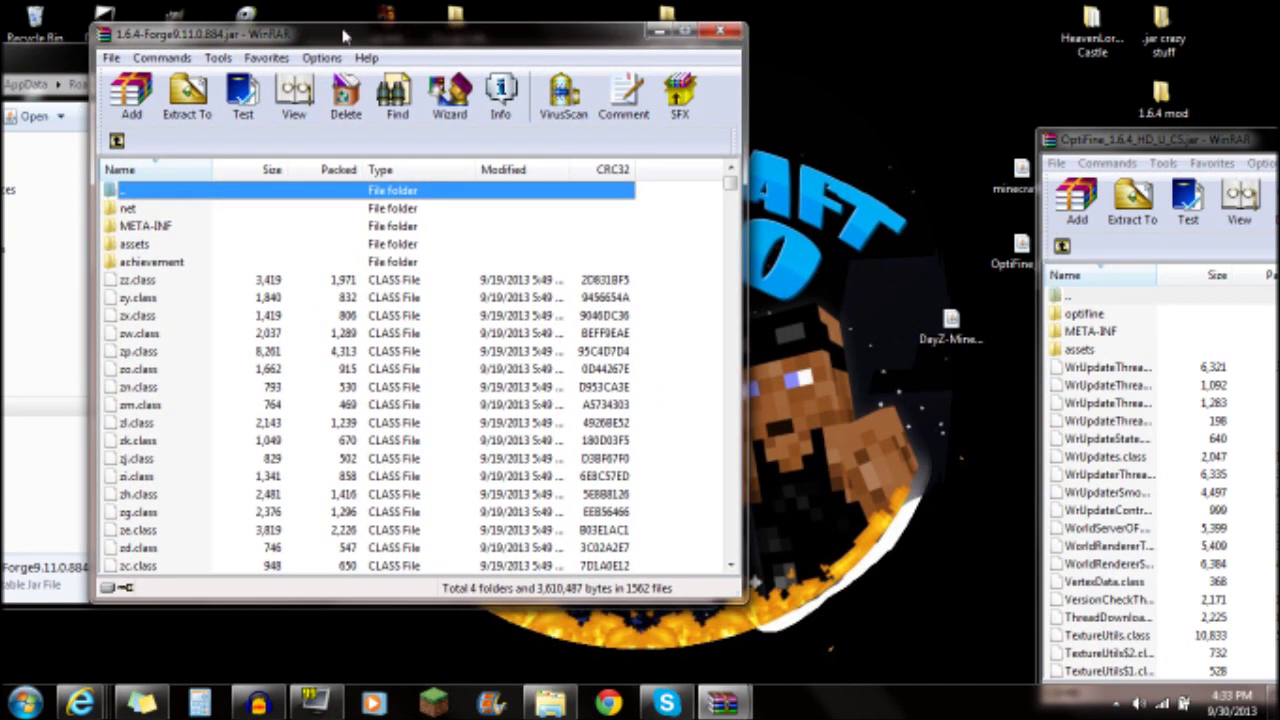
- Delete the META-INF folder from the Forge jar
click(145, 228)
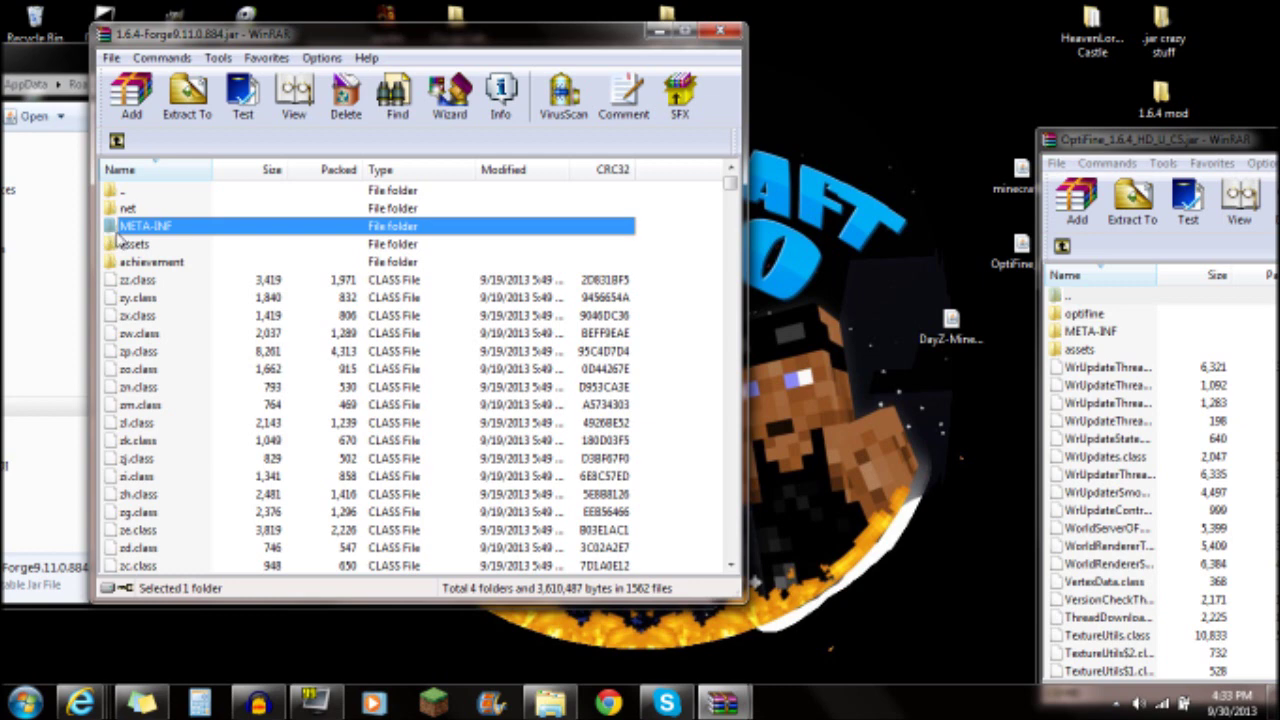
right_click(132, 231)
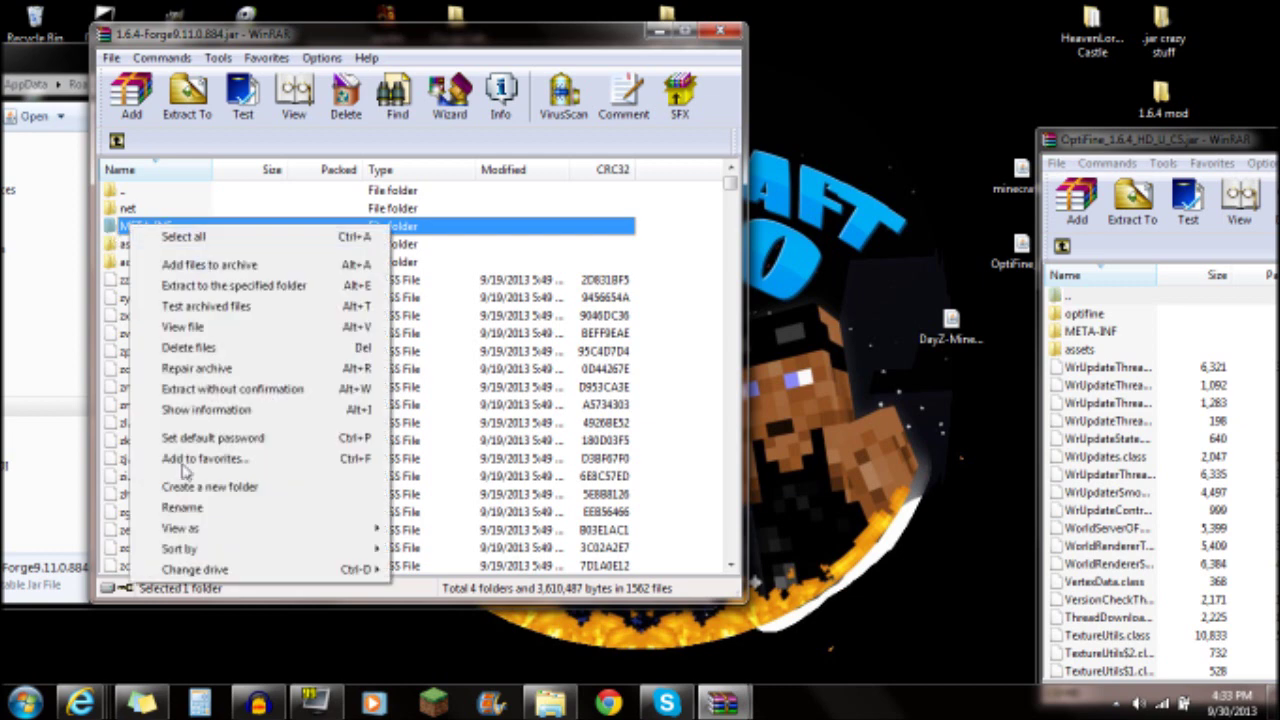
click(206, 347)
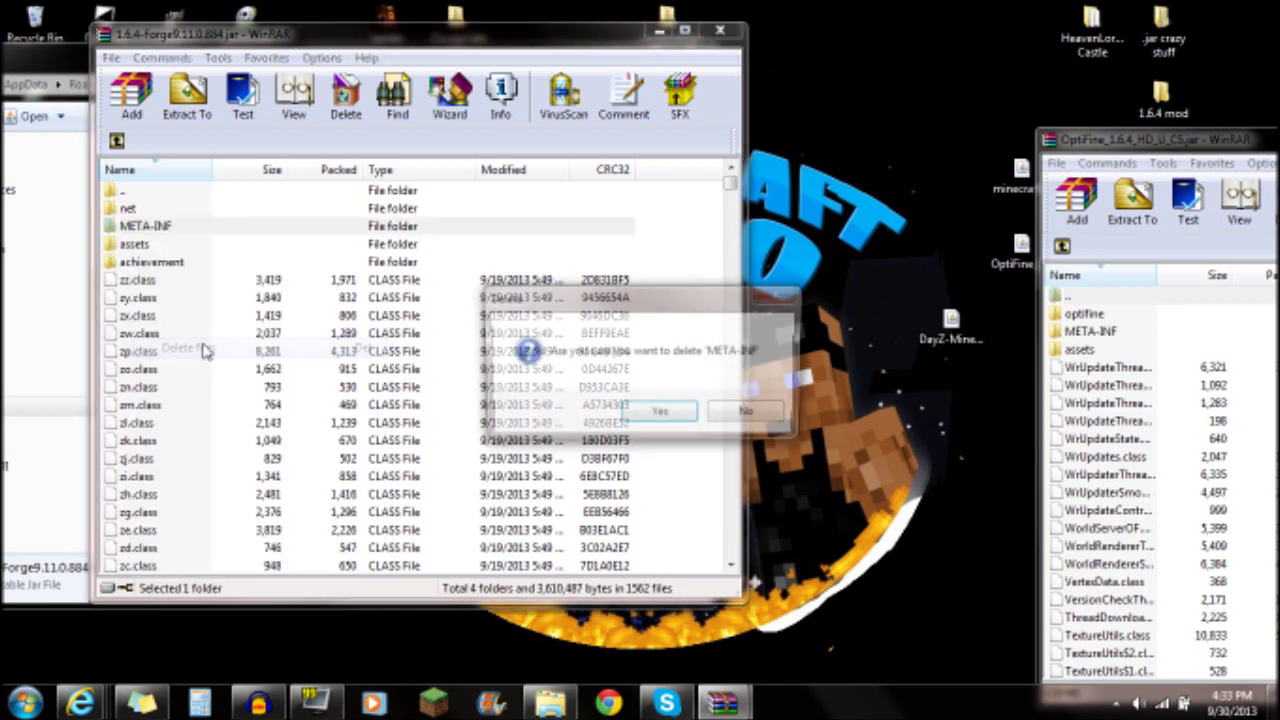
click(662, 414)
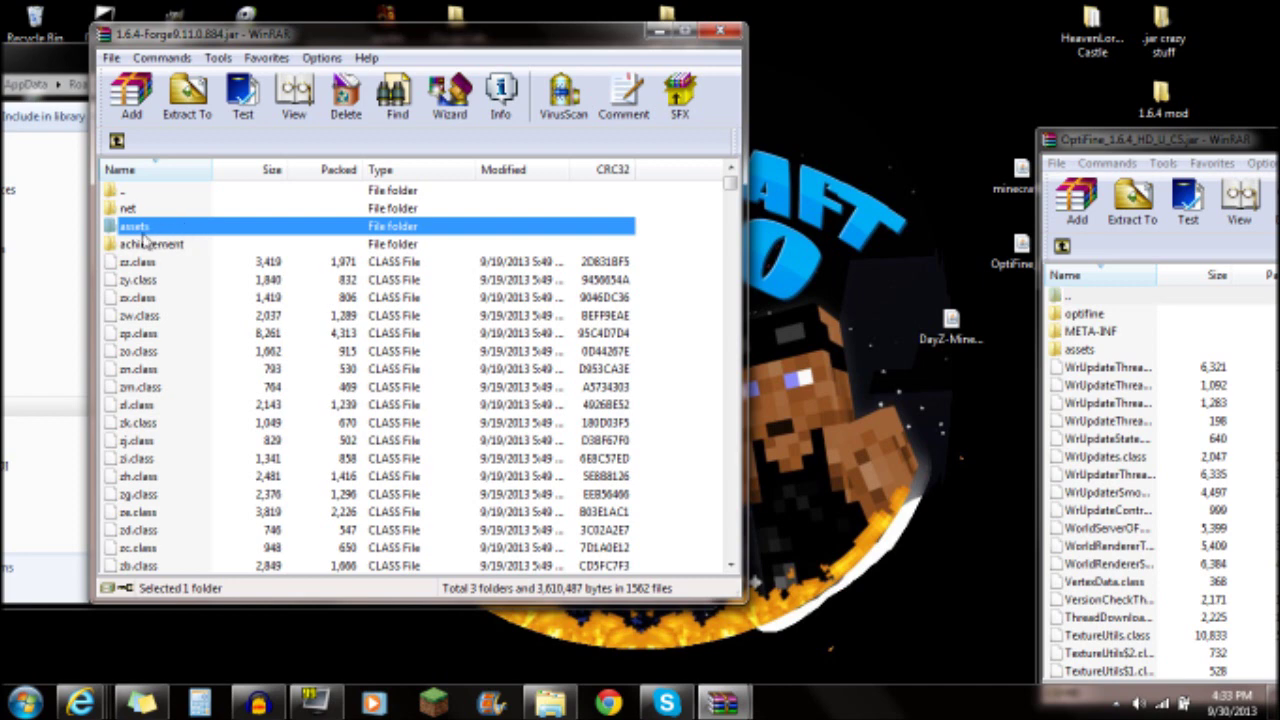
drag(1107, 147, 537, 65)
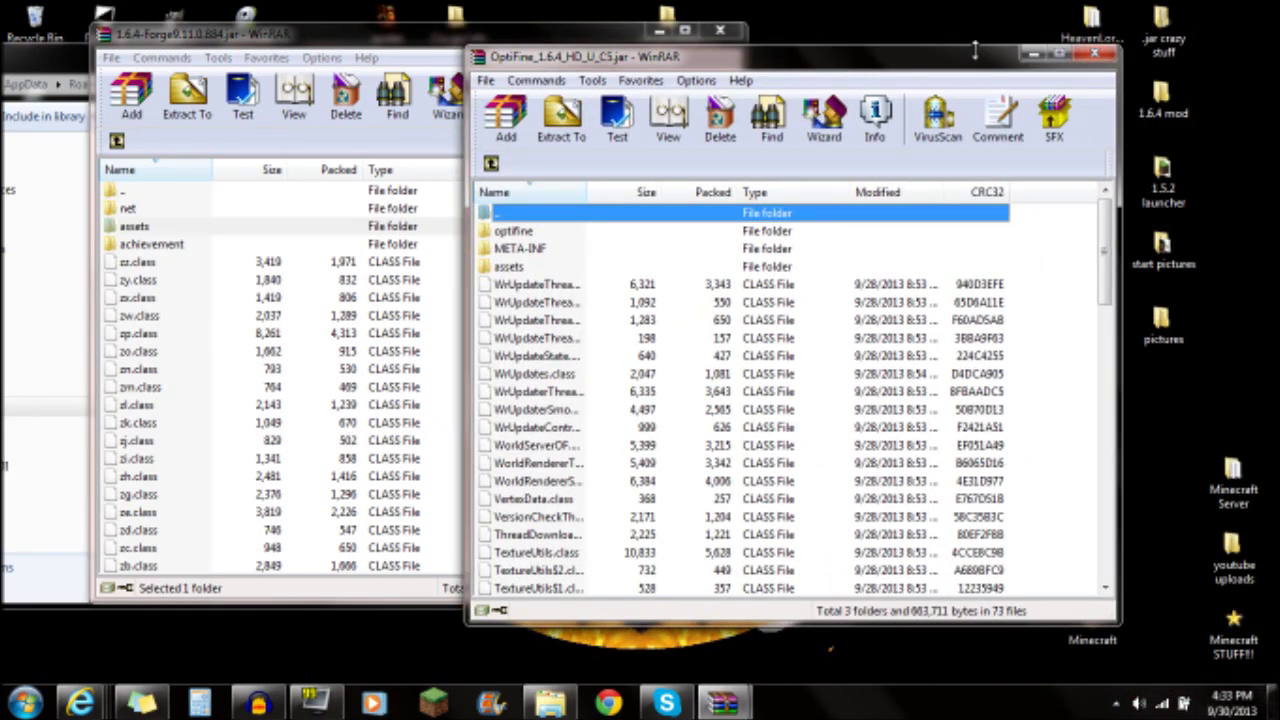
- Copy all OptiFine archive files into the Forge jar, confirm, then close the Forge archive
drag(962, 66, 855, 92)
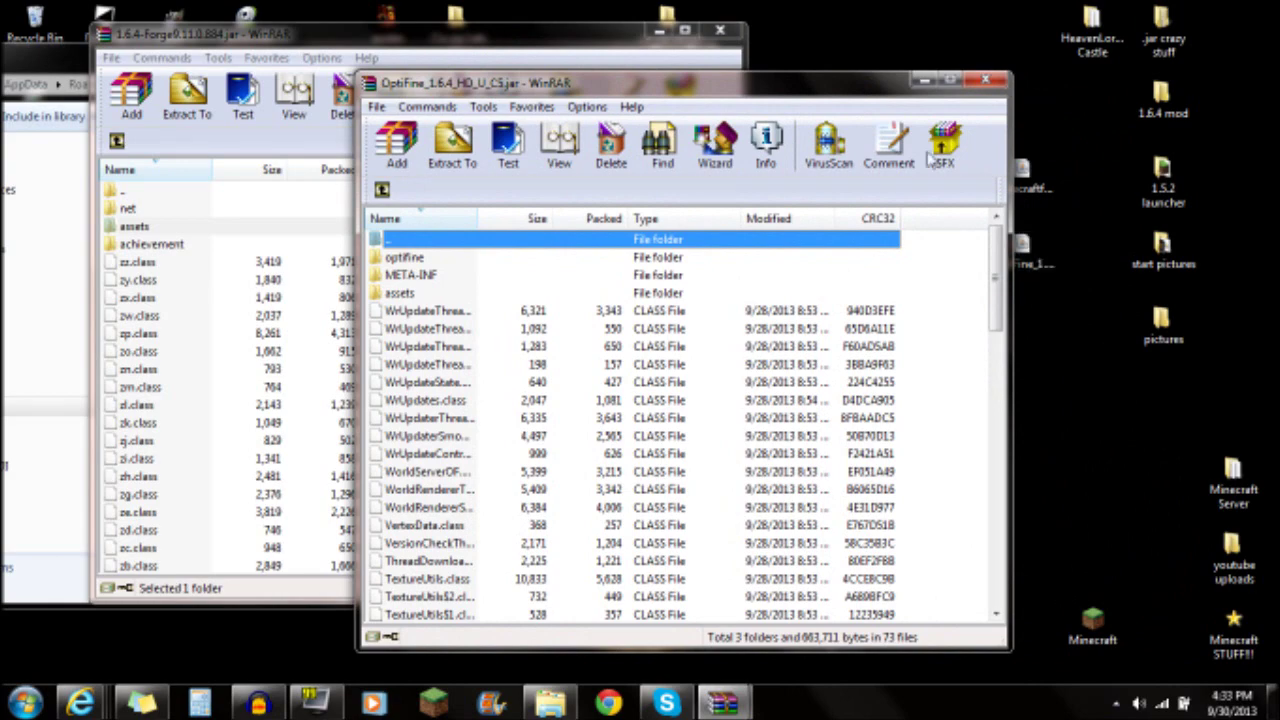
drag(598, 92, 943, 81)
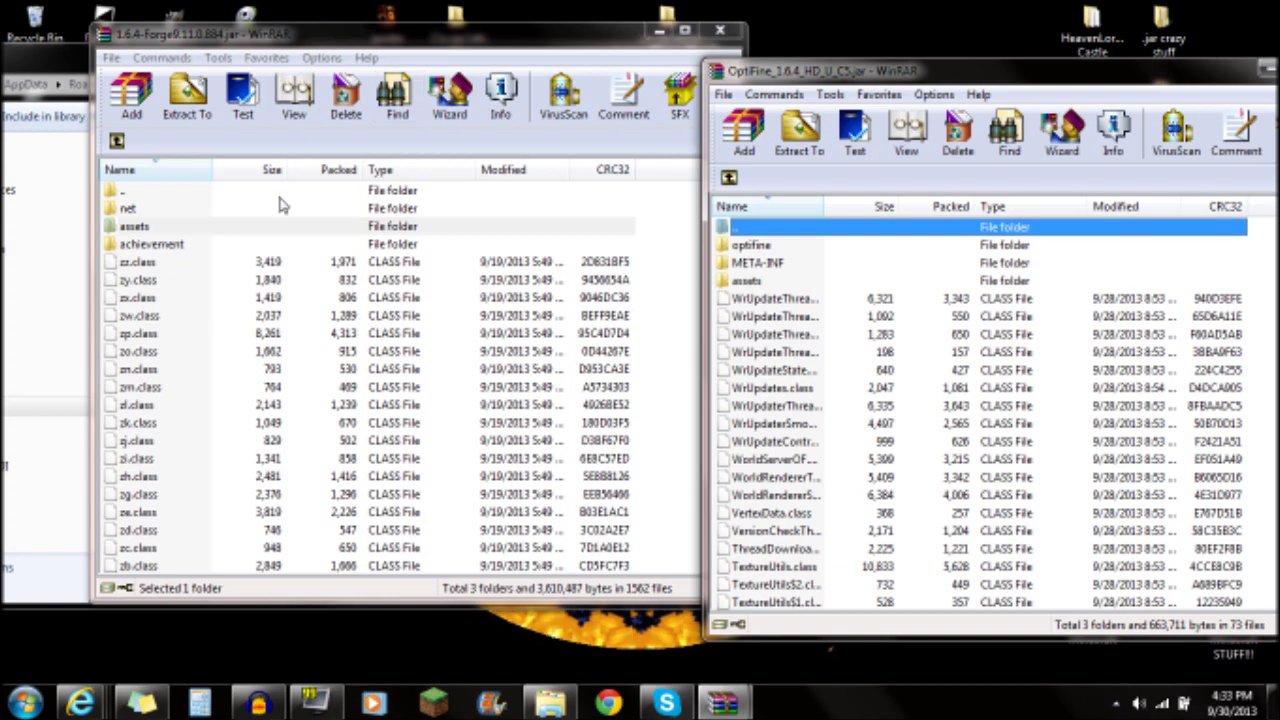
drag(897, 73, 803, 69)
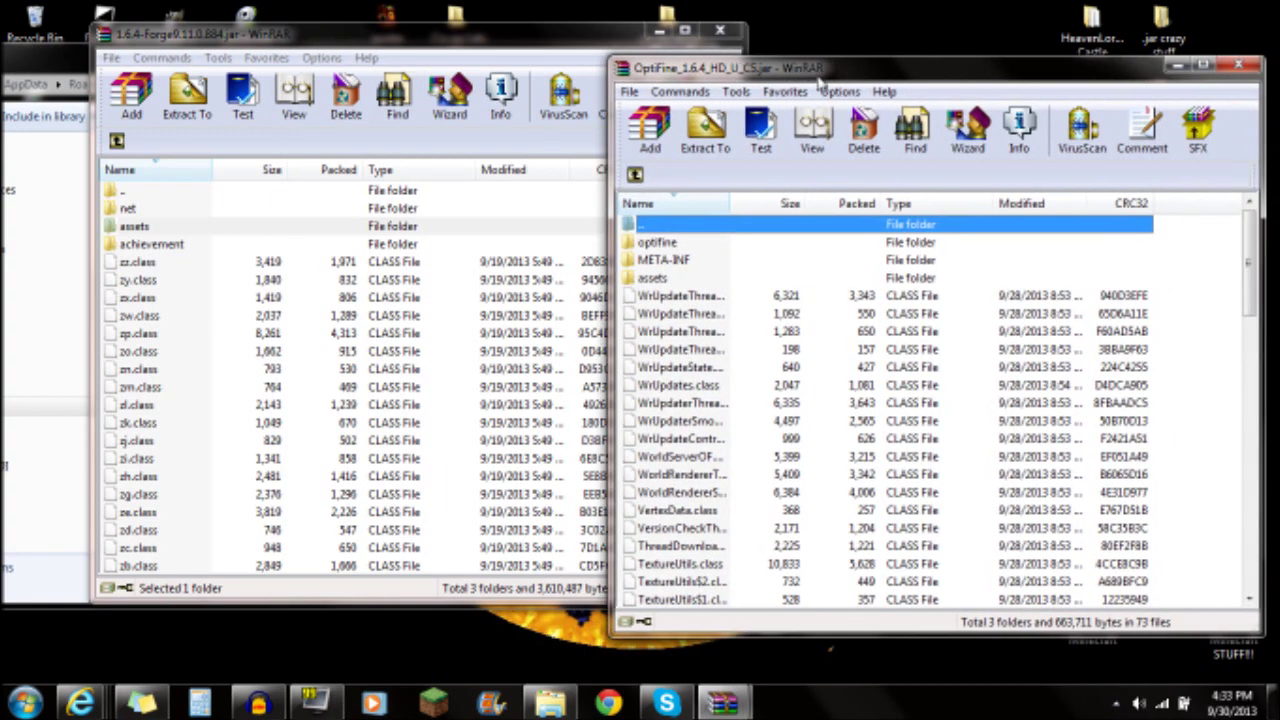
right_click(1185, 240)
click(1115, 244)
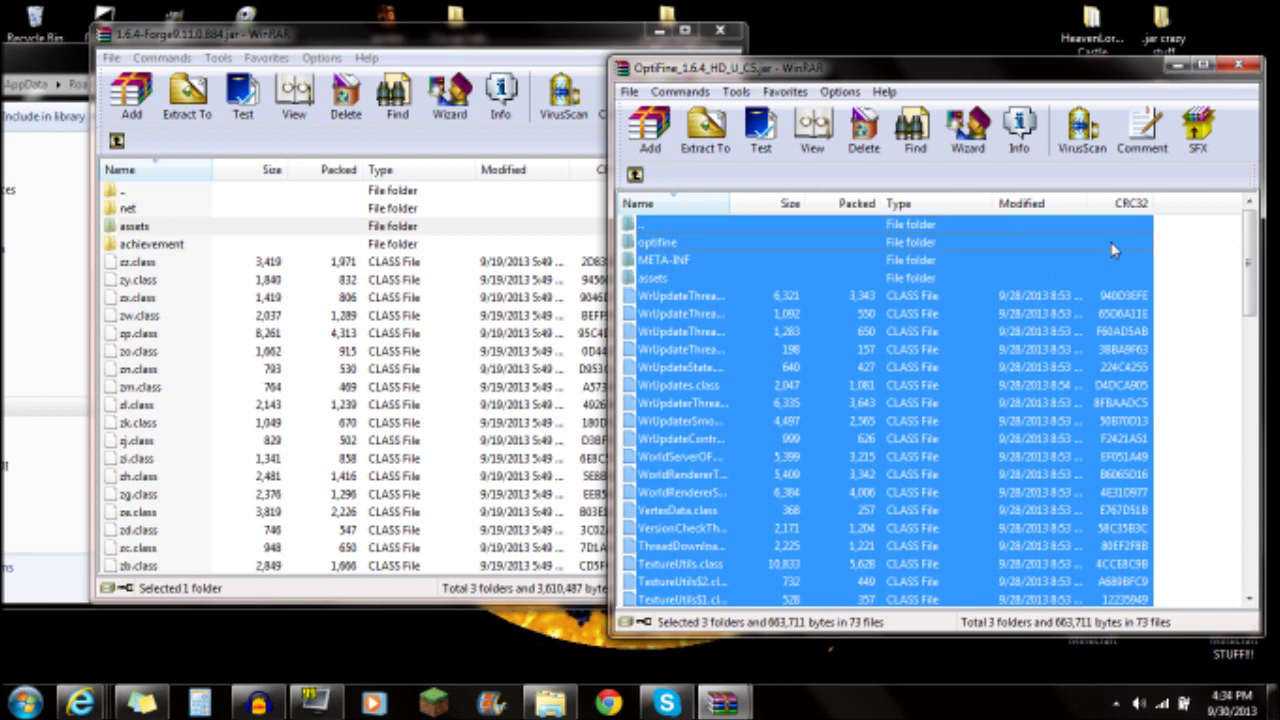
drag(1098, 244, 335, 251)
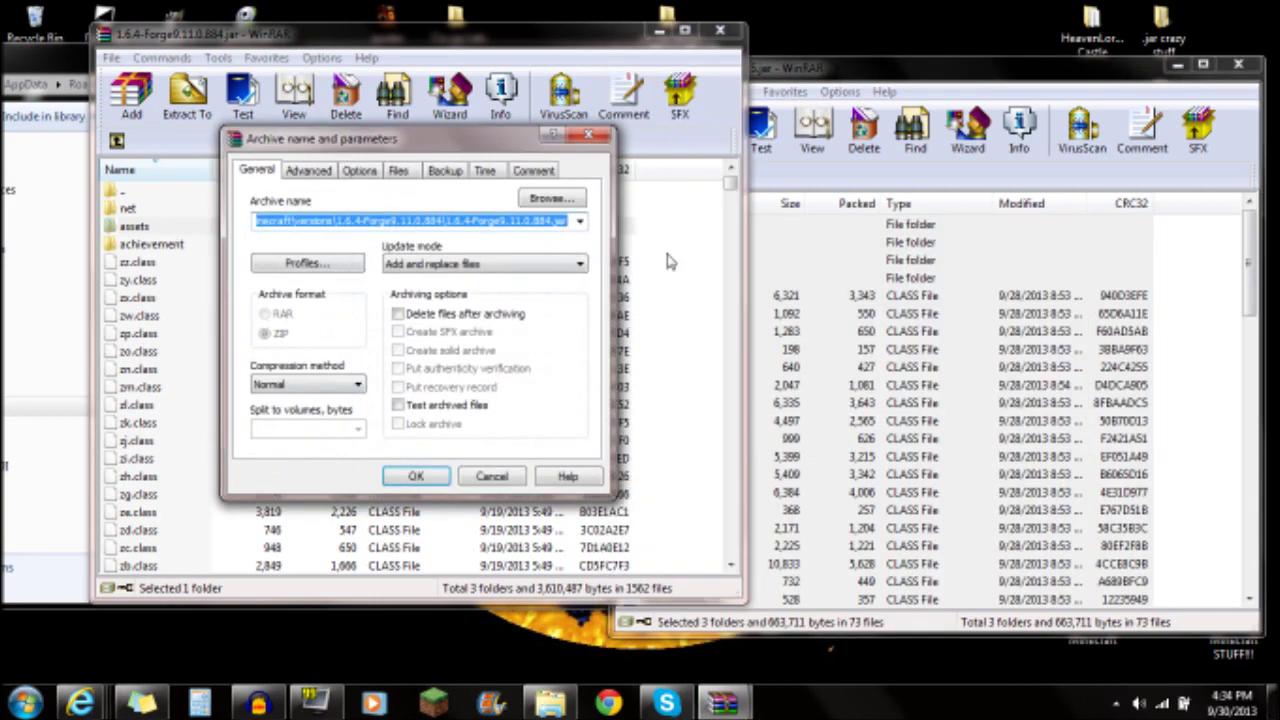
click(415, 476)
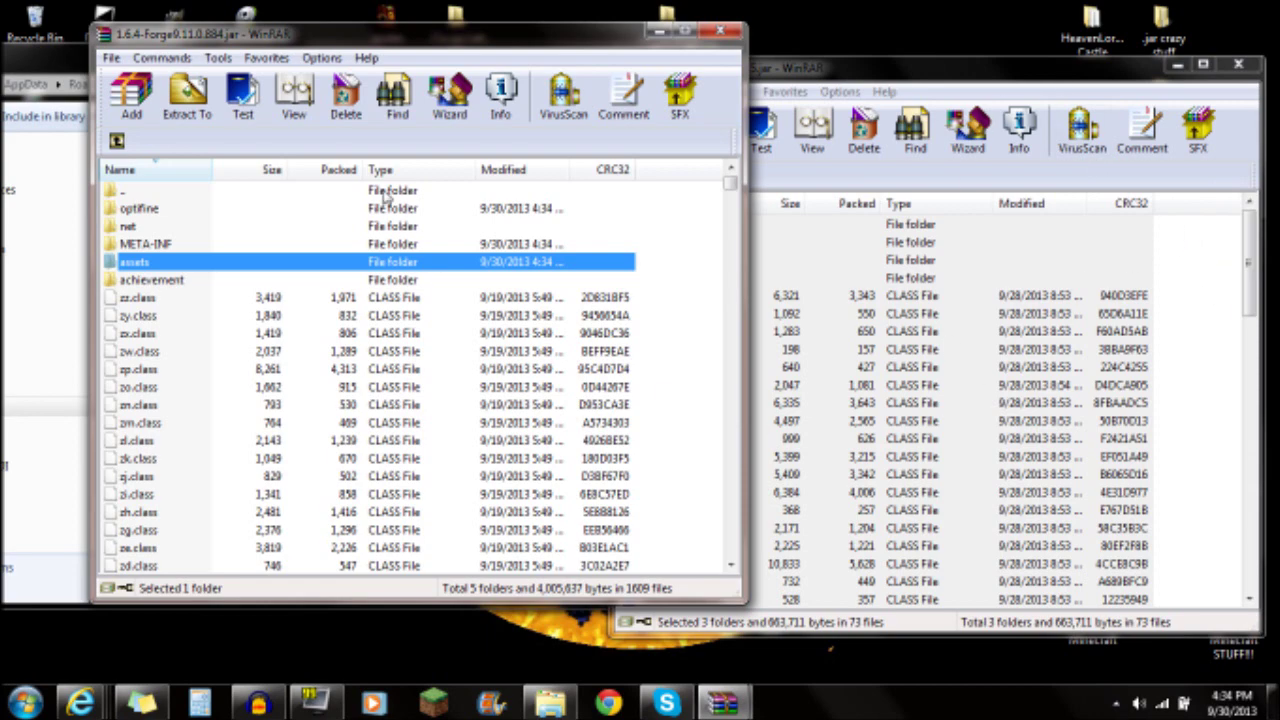
click(720, 35)
- Close the OptiFine archive and open the .minecraft\mods folder in Explorer
drag(752, 67, 732, 71)
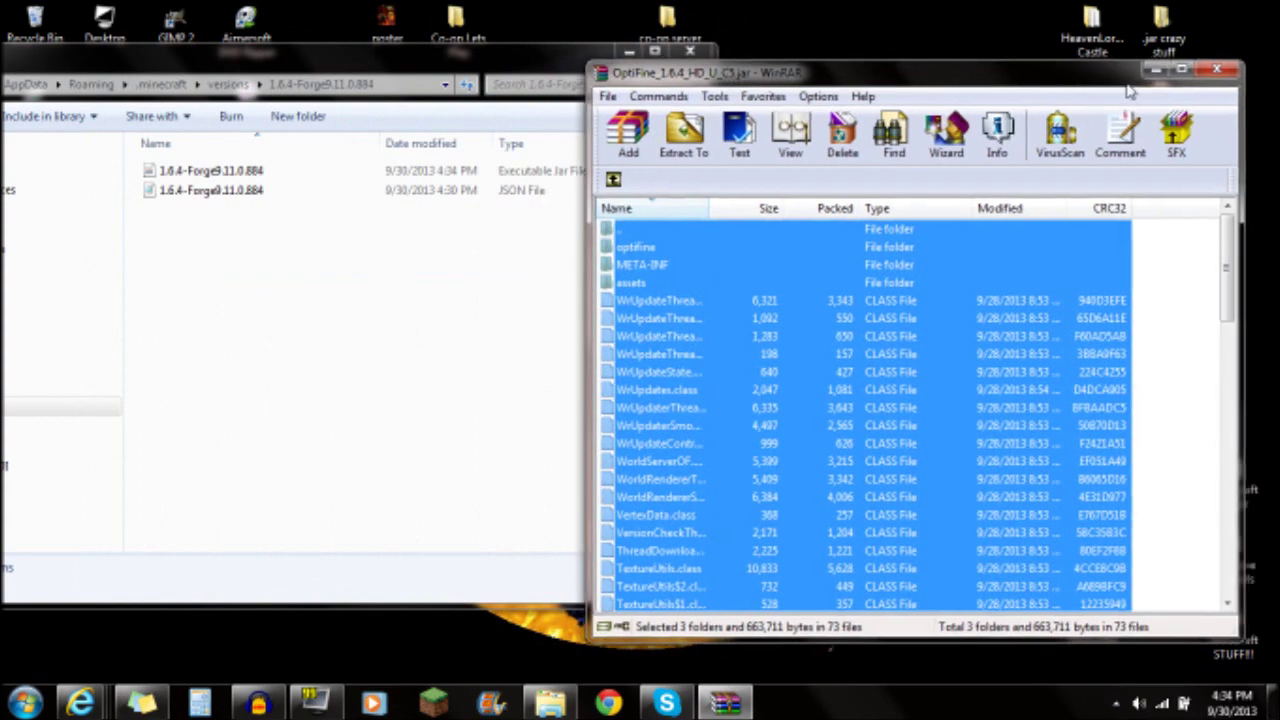
click(1225, 67)
drag(563, 40, 753, 37)
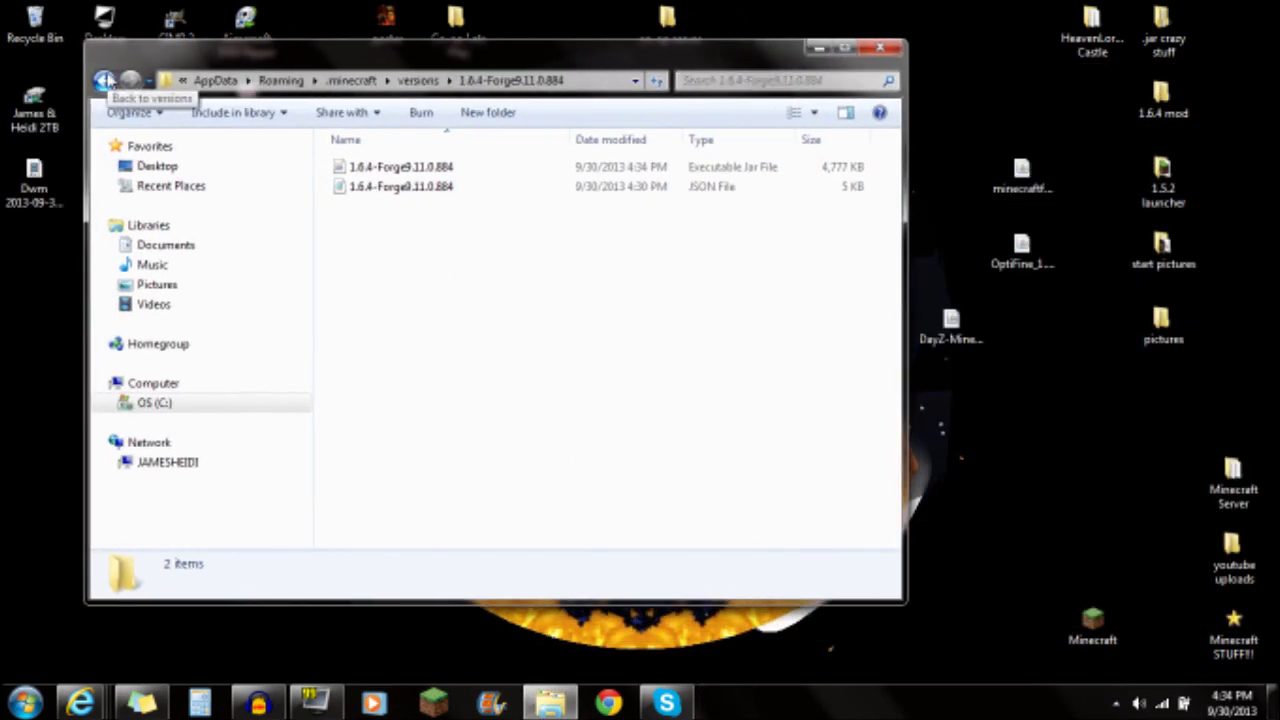
click(104, 80)
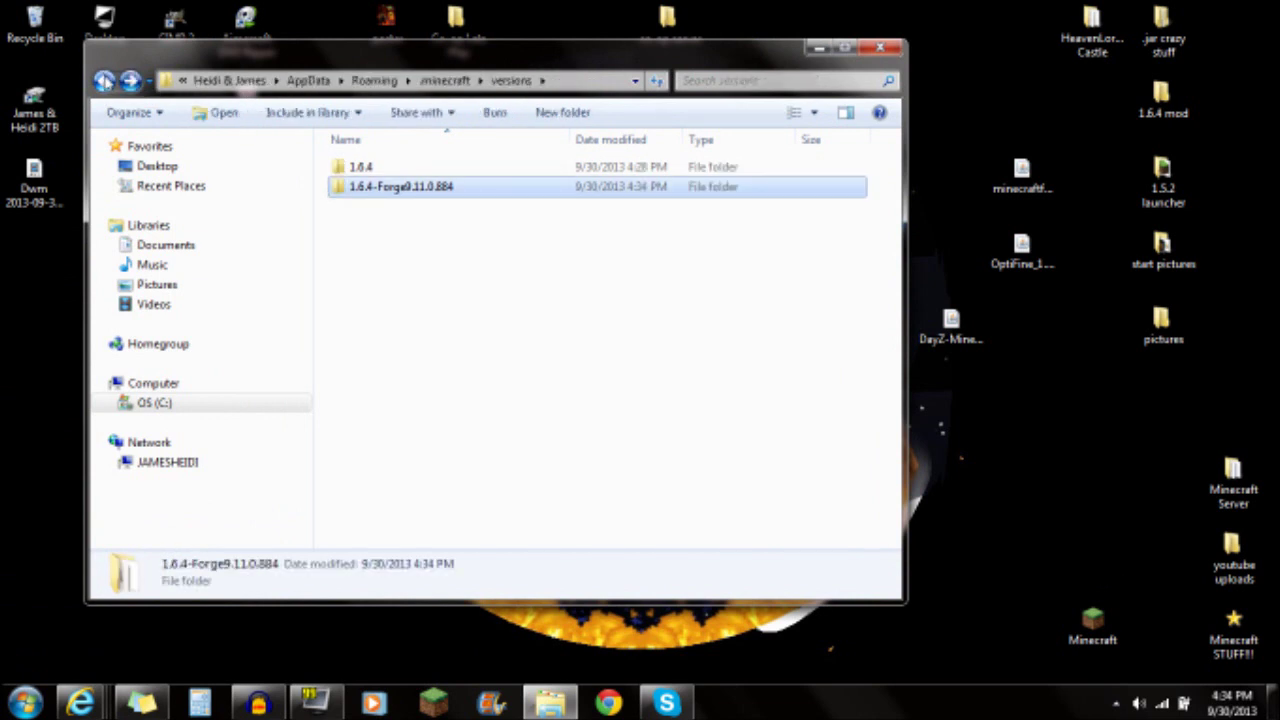
click(104, 80)
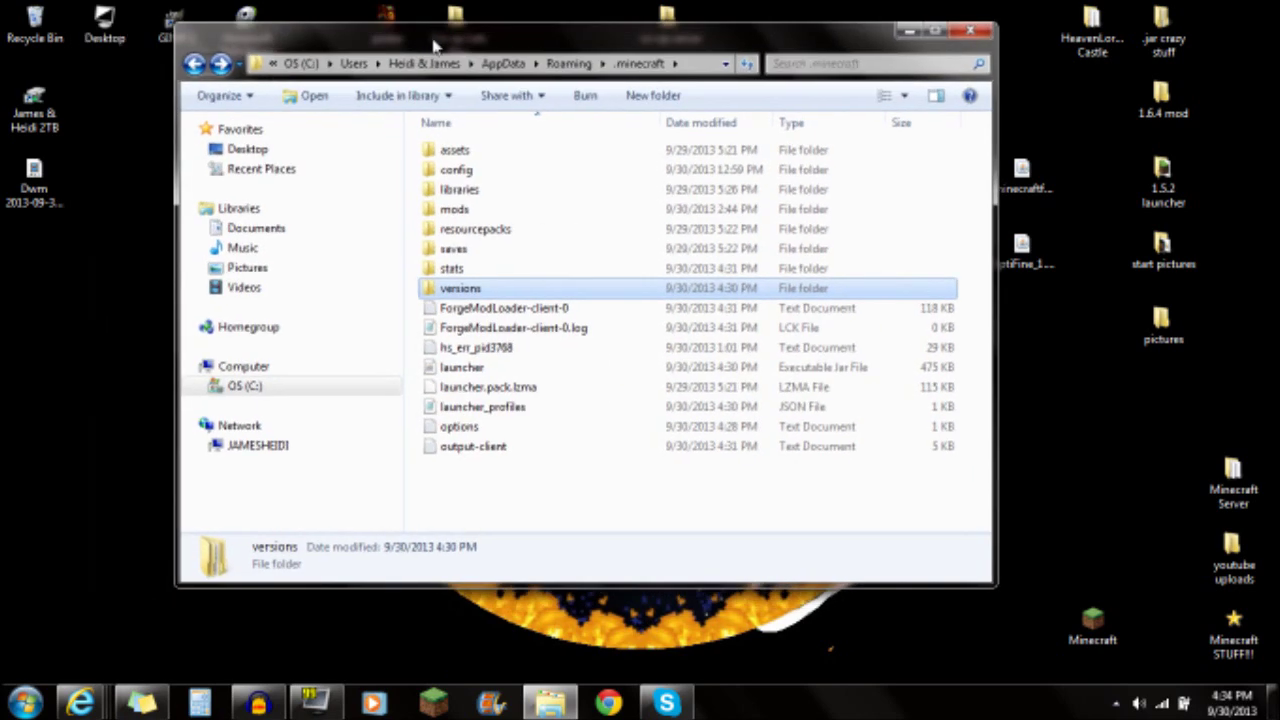
drag(450, 47, 540, 30)
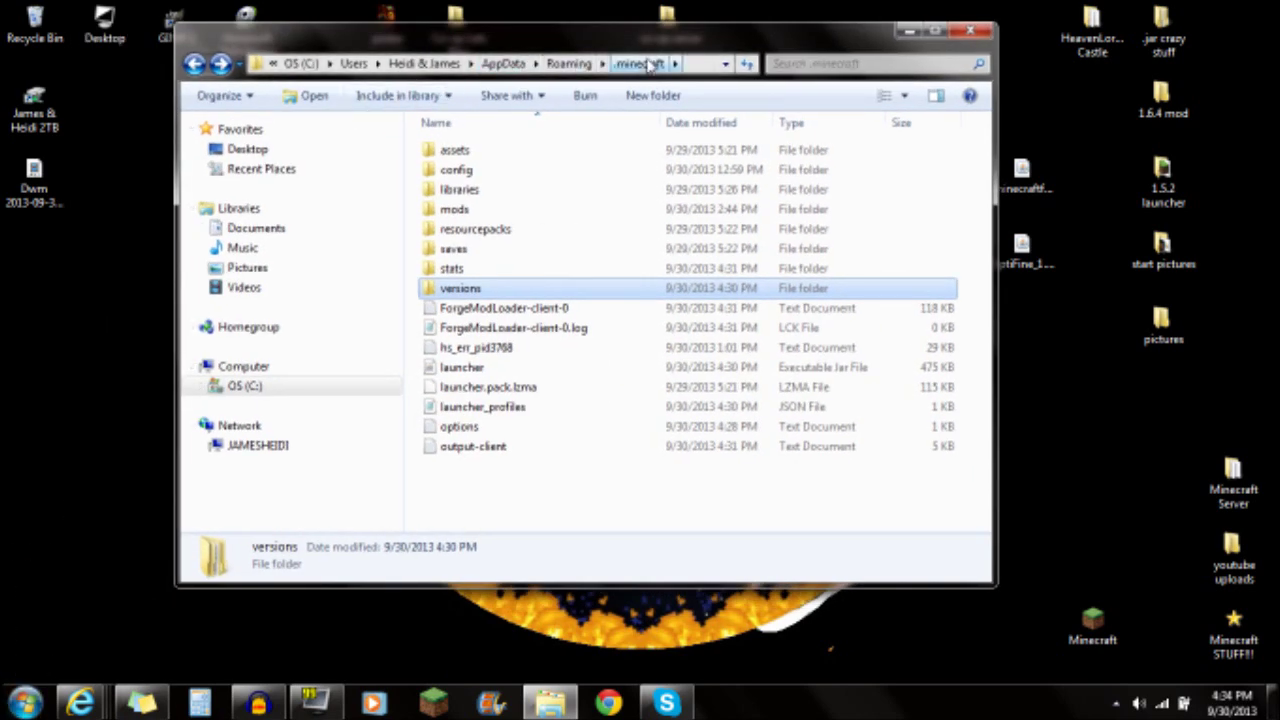
click(452, 212)
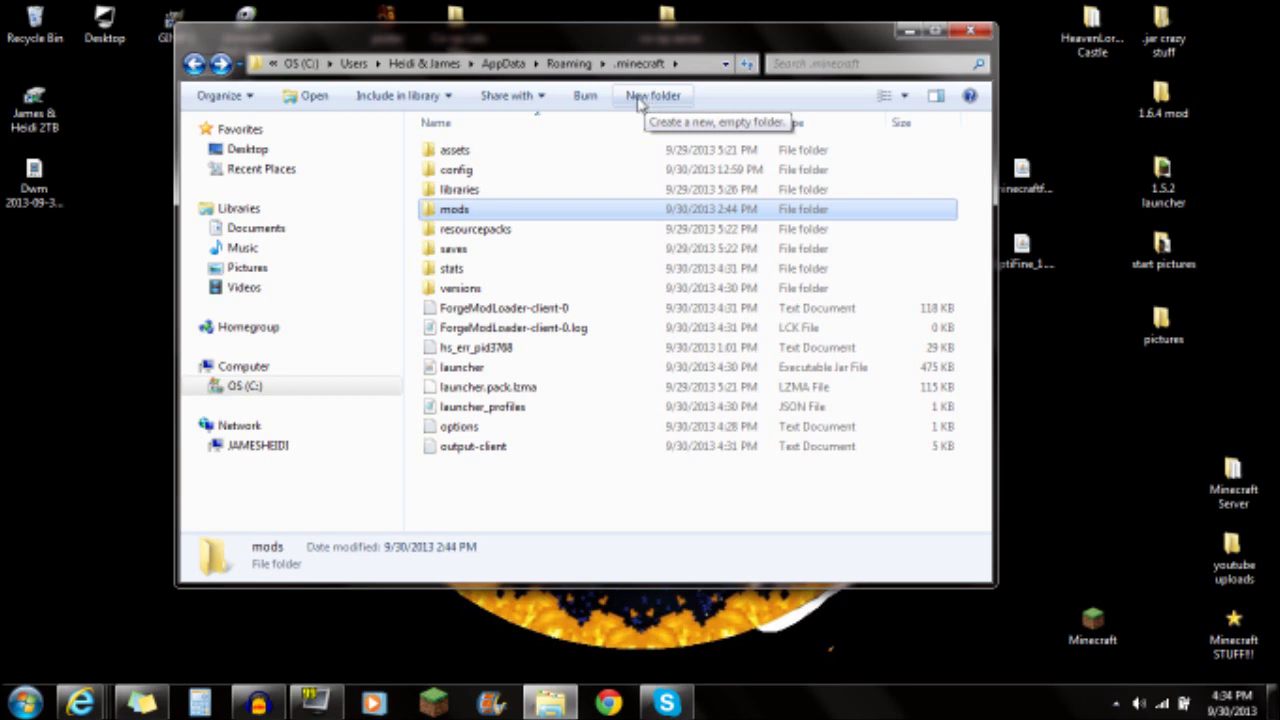
double_click(466, 213)
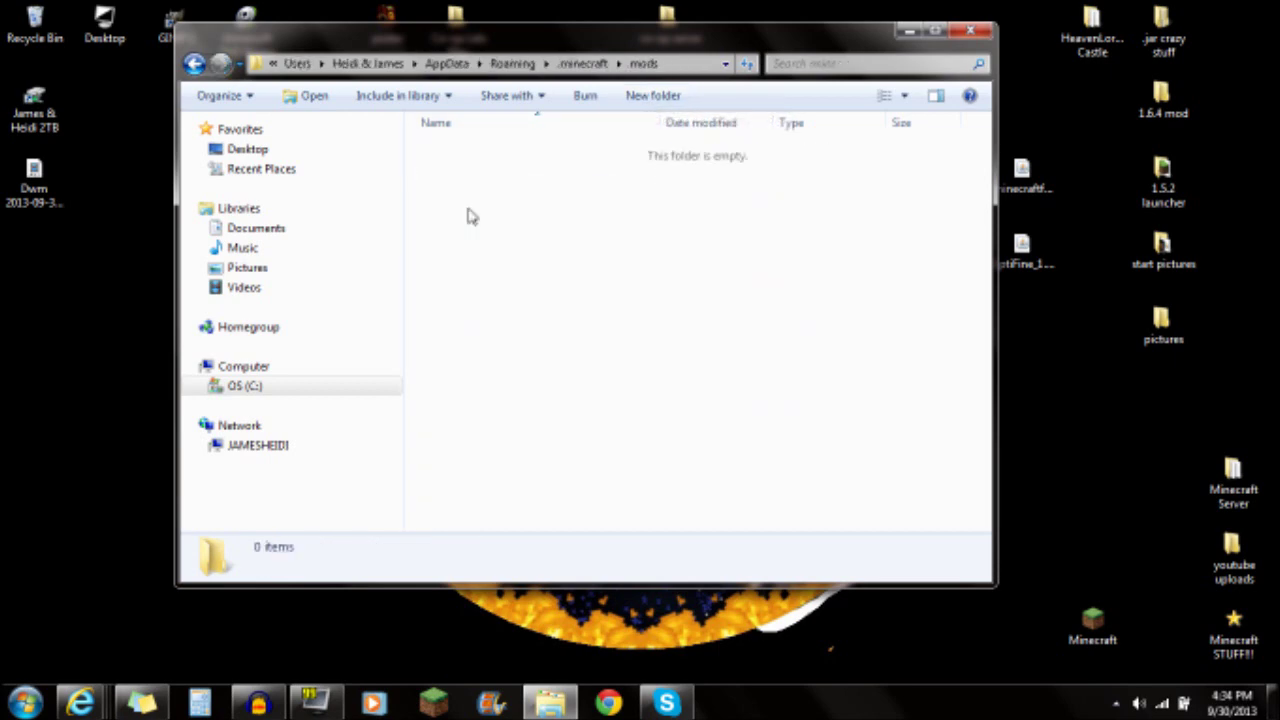
- Move the DayZ-Minecraft-1.6.4-8.2 jar from the desktop into mods, then hide Explorer
drag(590, 40, 336, 72)
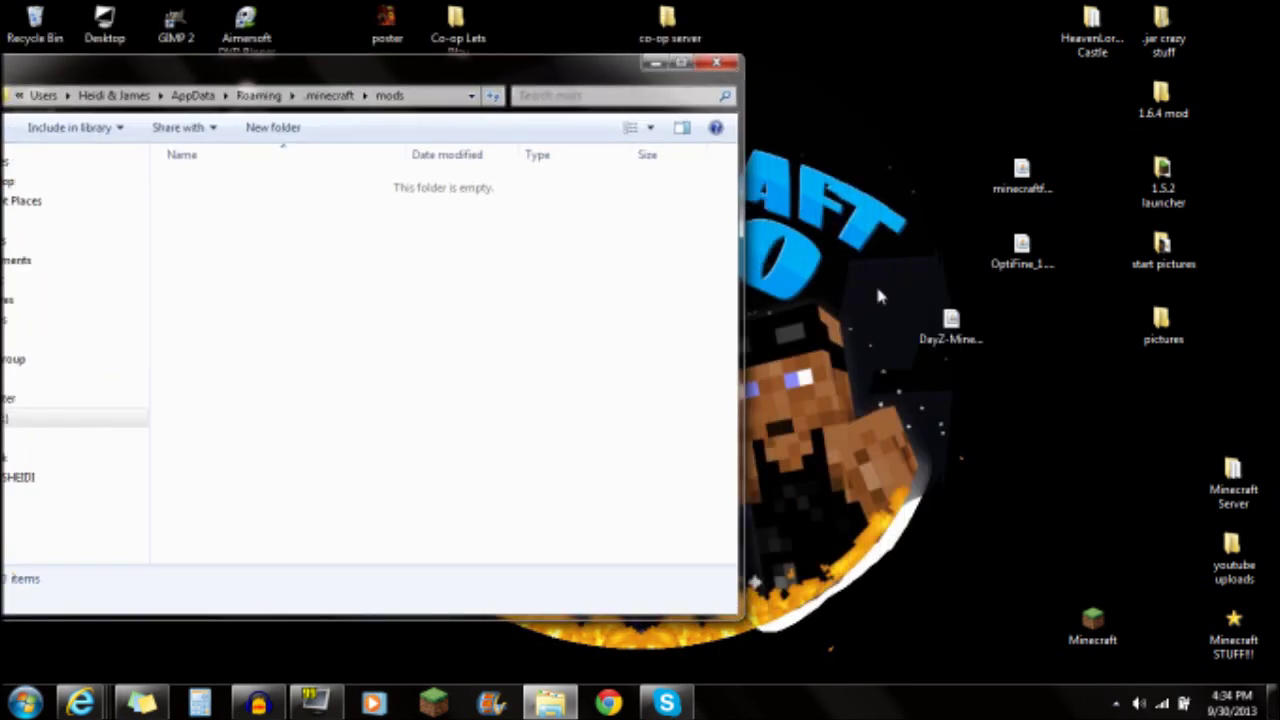
click(951, 325)
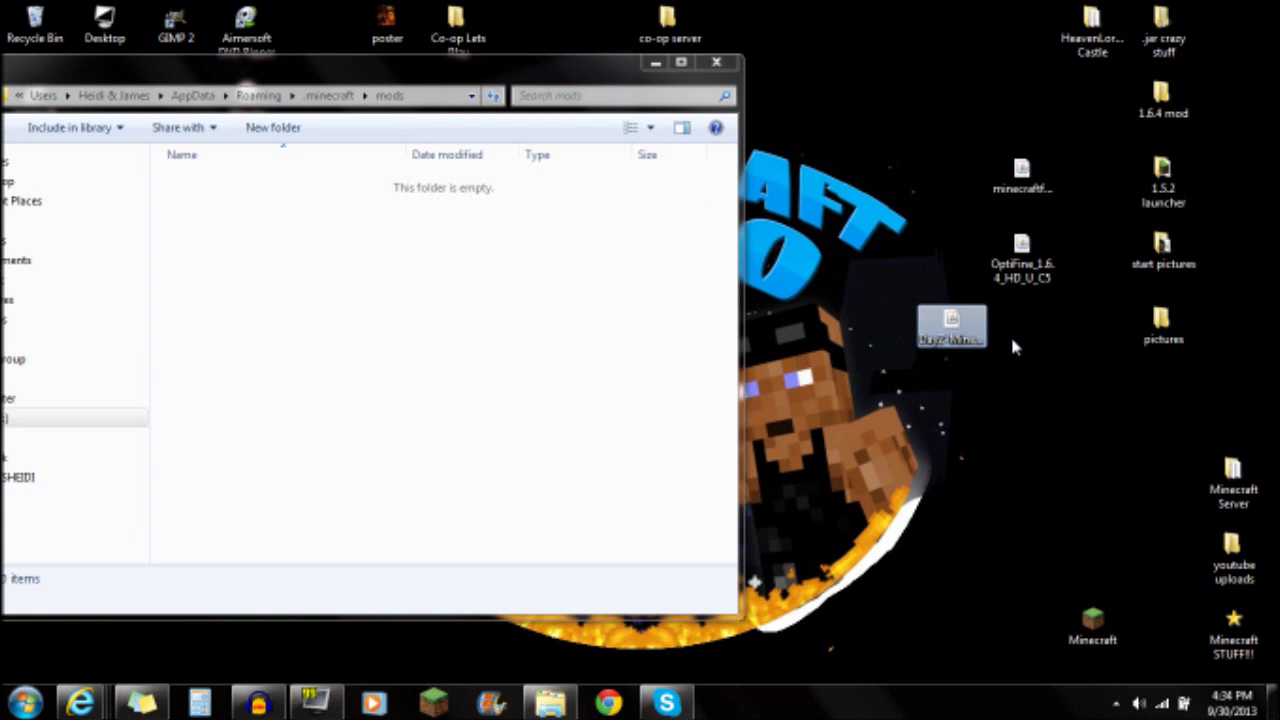
click(952, 325)
drag(952, 325, 449, 300)
drag(395, 80, 459, 78)
click(779, 60)
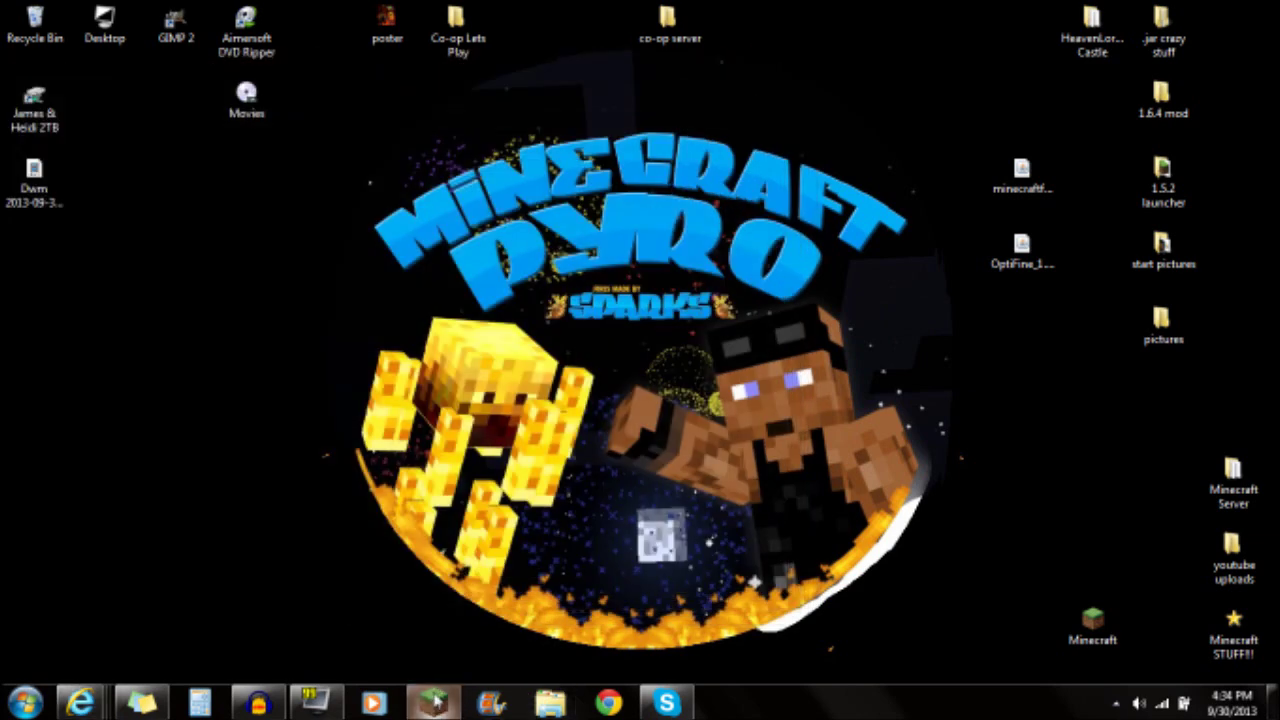